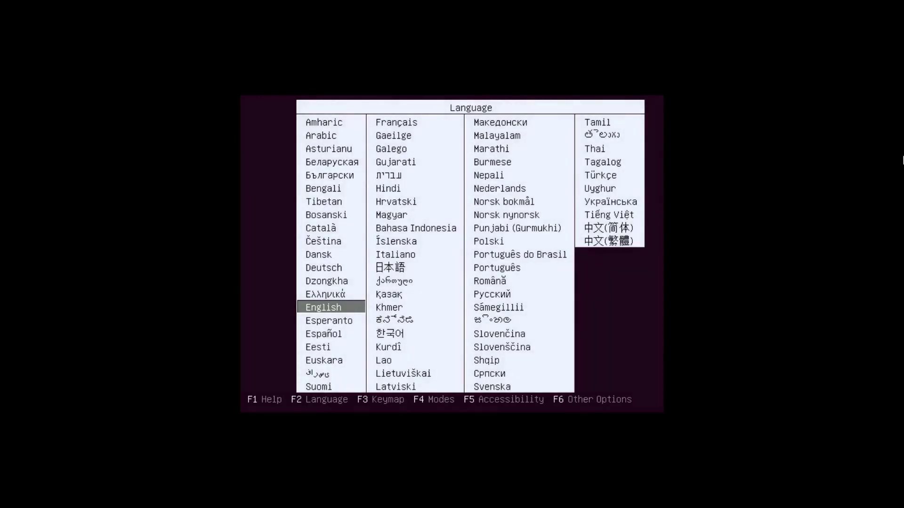
- Boot the live session in English and dismiss the keyboard shortcuts overview
{"action": "key", "text": "Return"}
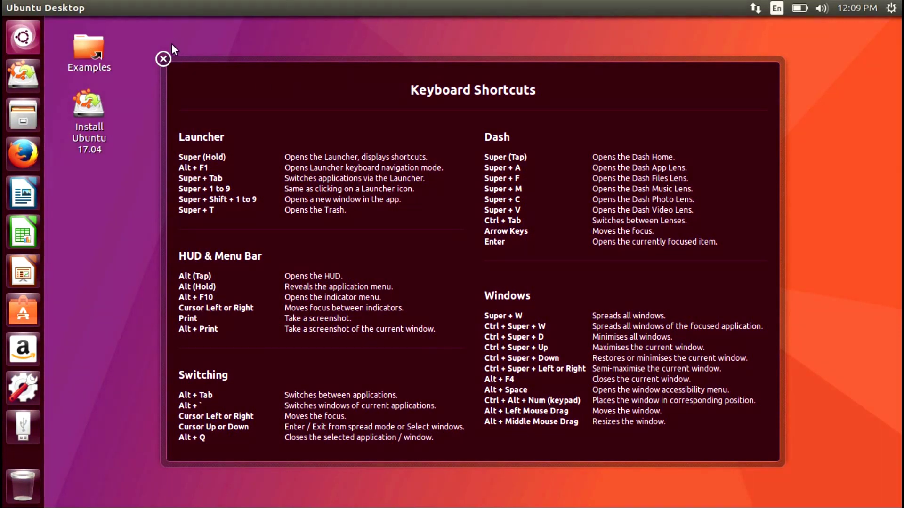
{"action": "left_click", "coordinate": [163, 59]}
- In Software & Updates, enable universe and multiverse, drop the CD-ROM source, and reload package information
{"action": "left_click", "coordinate": [25, 386]}
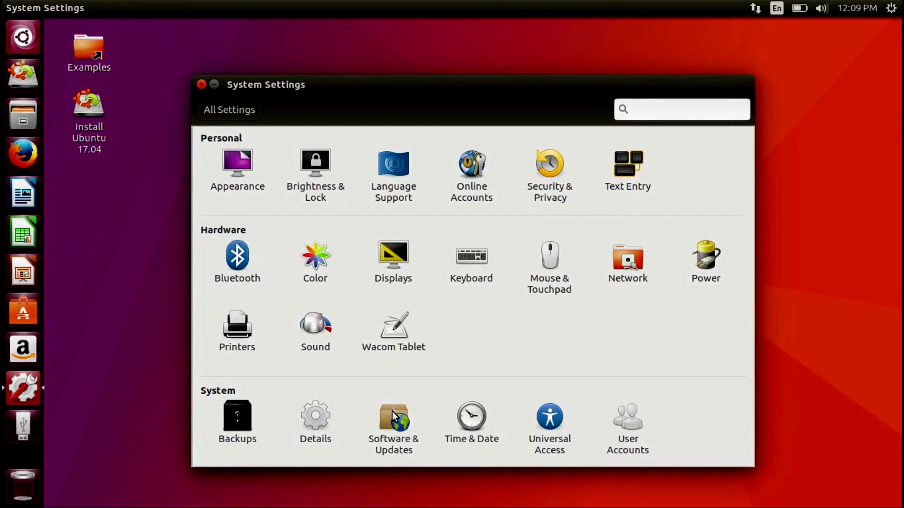
{"action": "left_click", "coordinate": [391, 412]}
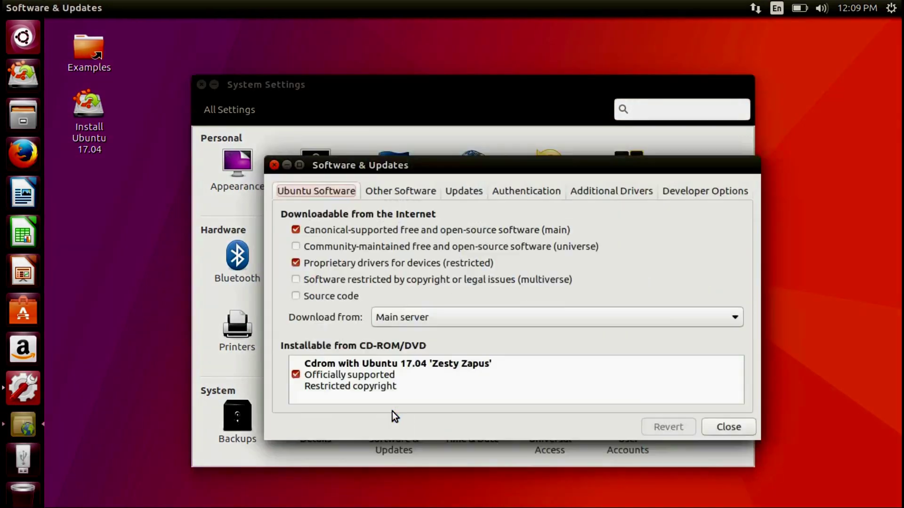
{"action": "left_click", "coordinate": [297, 249]}
{"action": "left_click", "coordinate": [297, 284]}
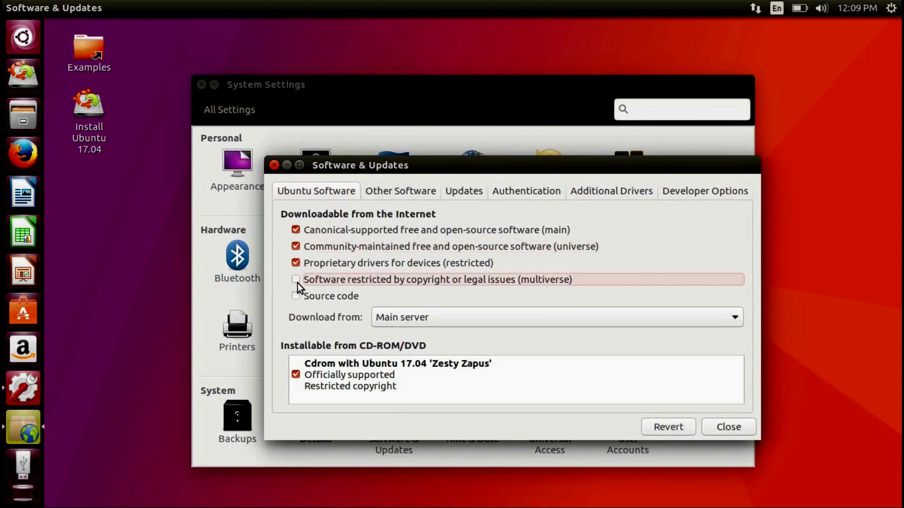
{"action": "left_click", "coordinate": [295, 376]}
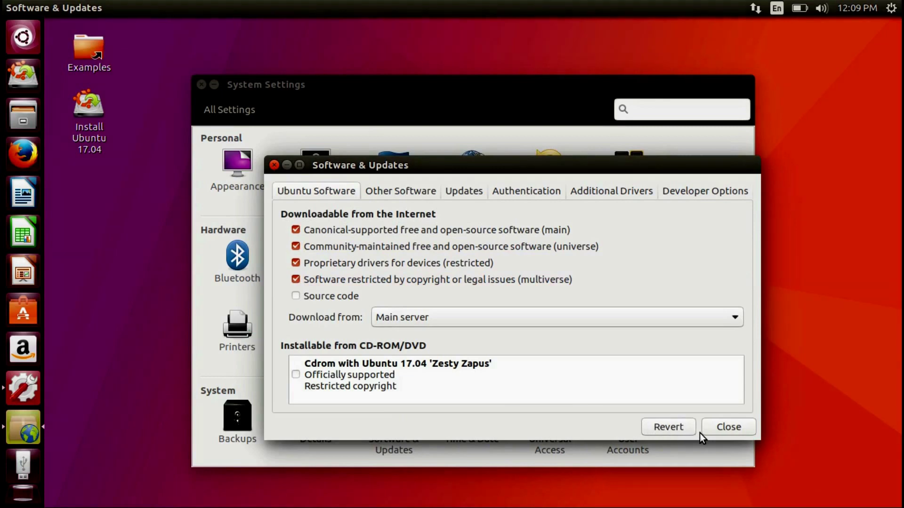
{"action": "left_click", "coordinate": [722, 433]}
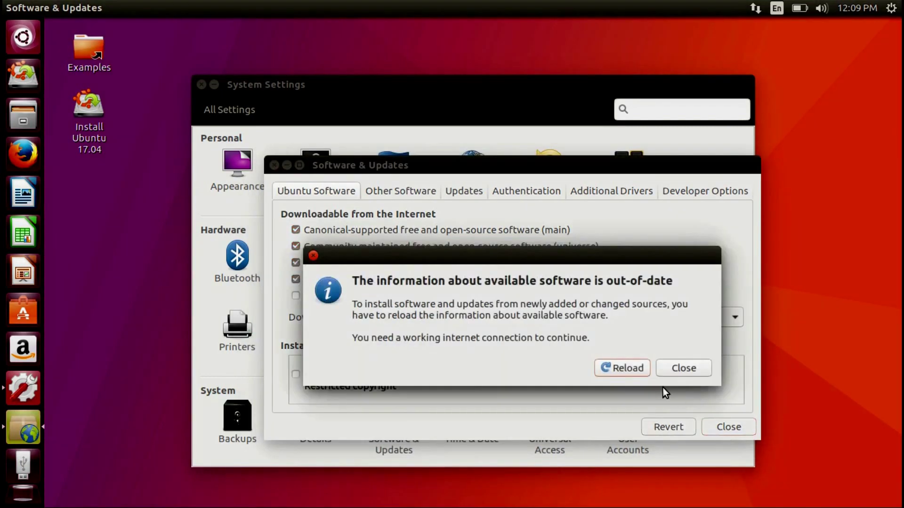
{"action": "left_click", "coordinate": [626, 369]}
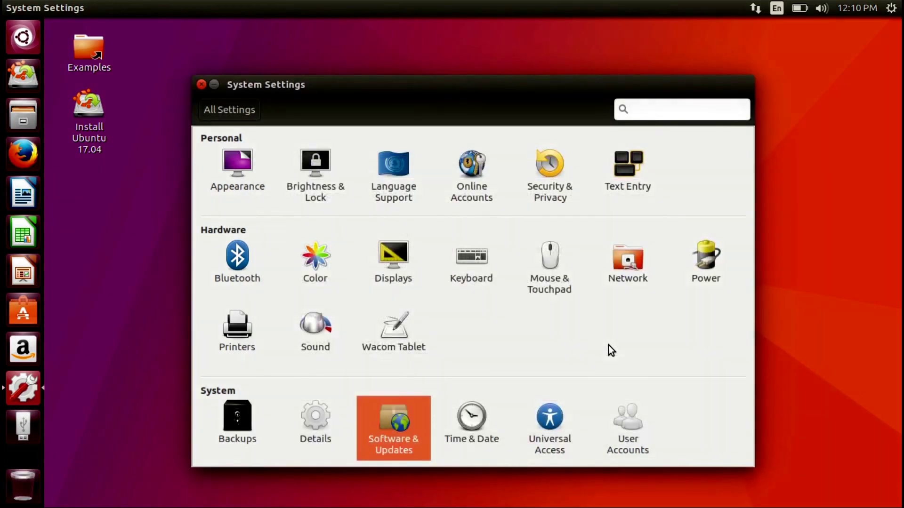
- Copy ubuntu-17.04-desktop-amd64.iso from the NEW 16G drive and paste it onto the Desktop
{"action": "left_click", "coordinate": [203, 83]}
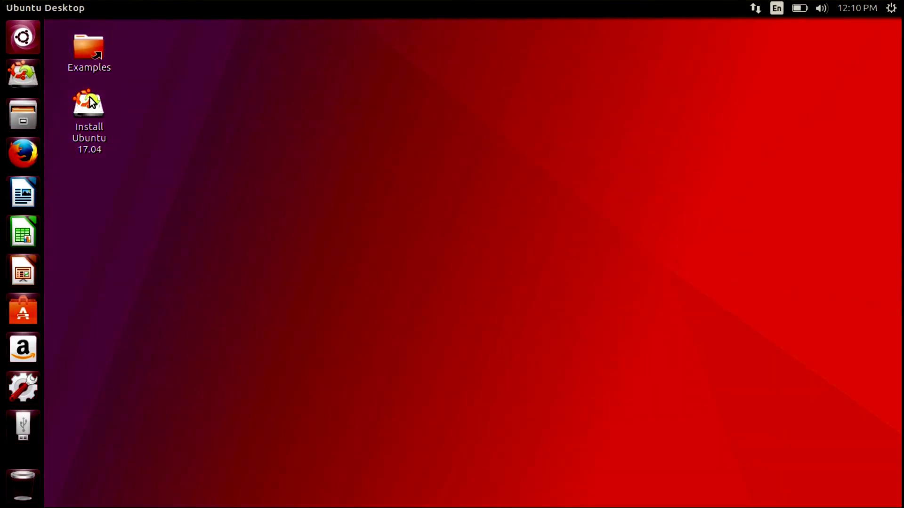
{"action": "left_click", "coordinate": [26, 118]}
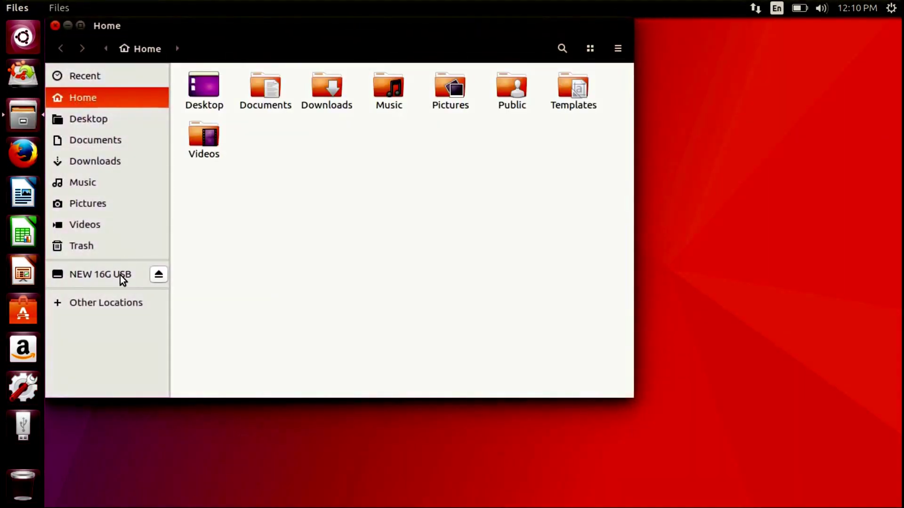
{"action": "left_click", "coordinate": [123, 277]}
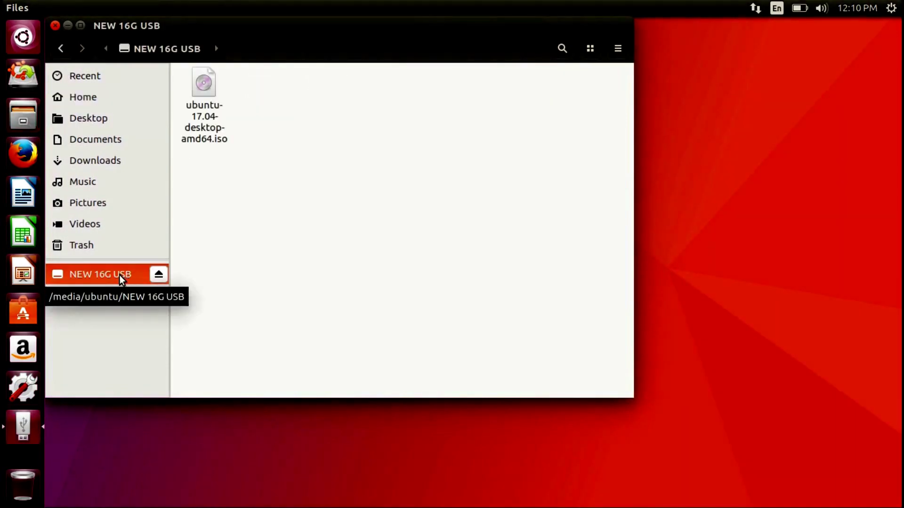
{"action": "right_click", "coordinate": [204, 79]}
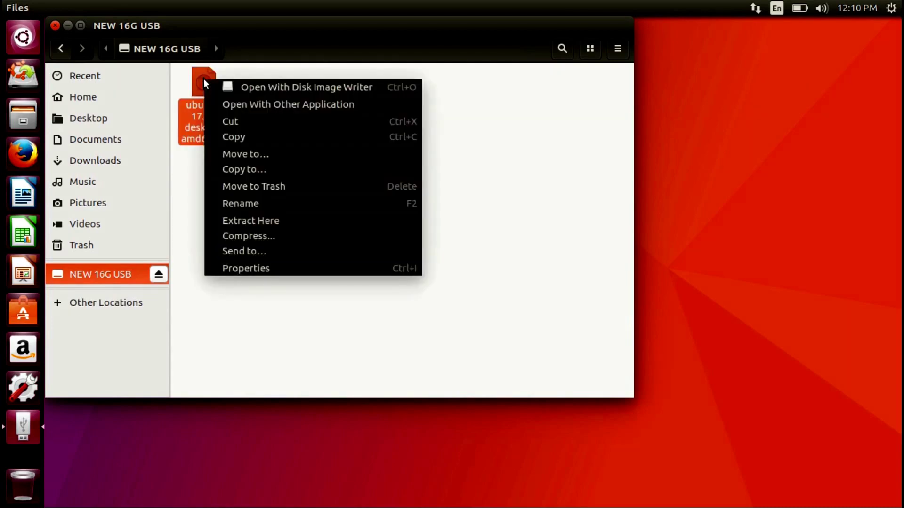
{"action": "left_click", "coordinate": [245, 142]}
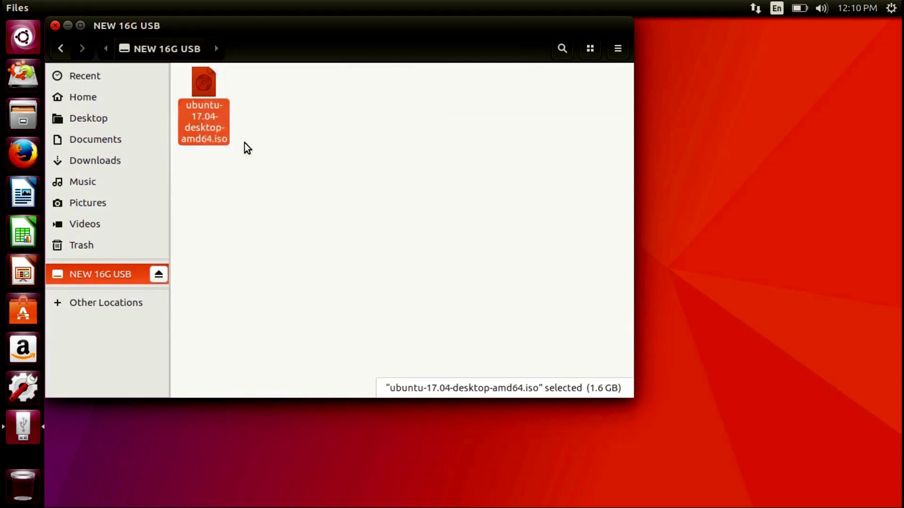
{"action": "left_click", "coordinate": [103, 122]}
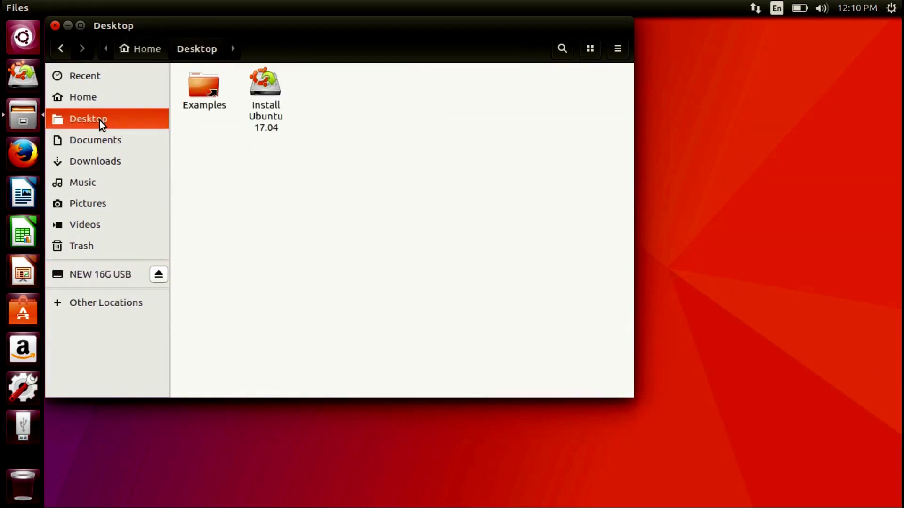
{"action": "right_click", "coordinate": [406, 195]}
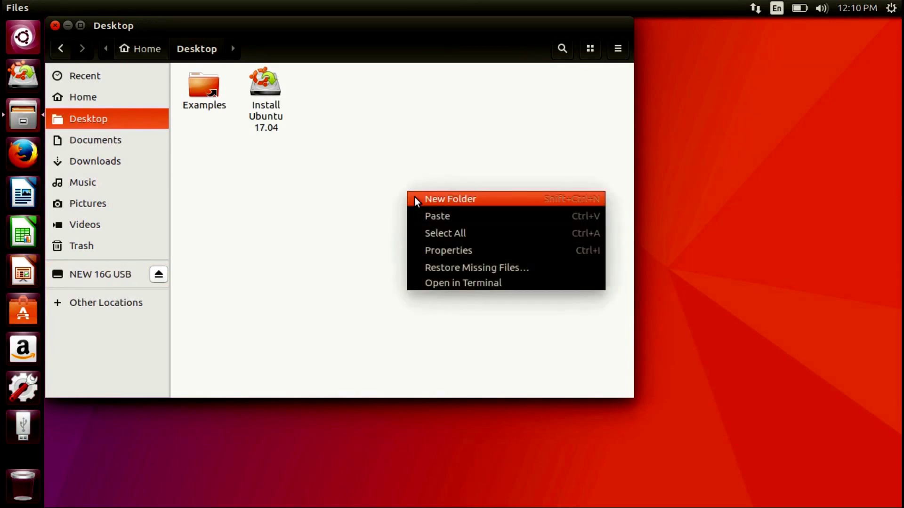
{"action": "left_click", "coordinate": [432, 218]}
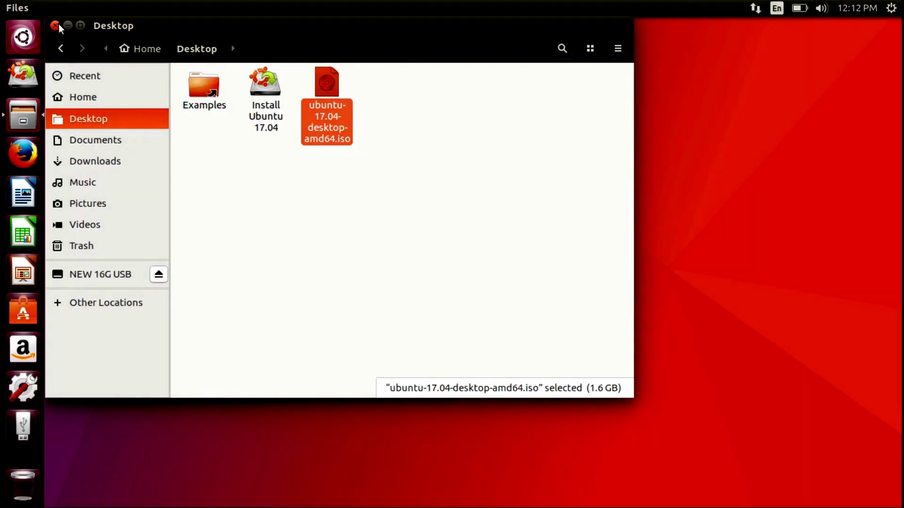
- Close Files and launch GParted Partition Editor by searching 'gparted' in the Dash
{"action": "left_click", "coordinate": [58, 26]}
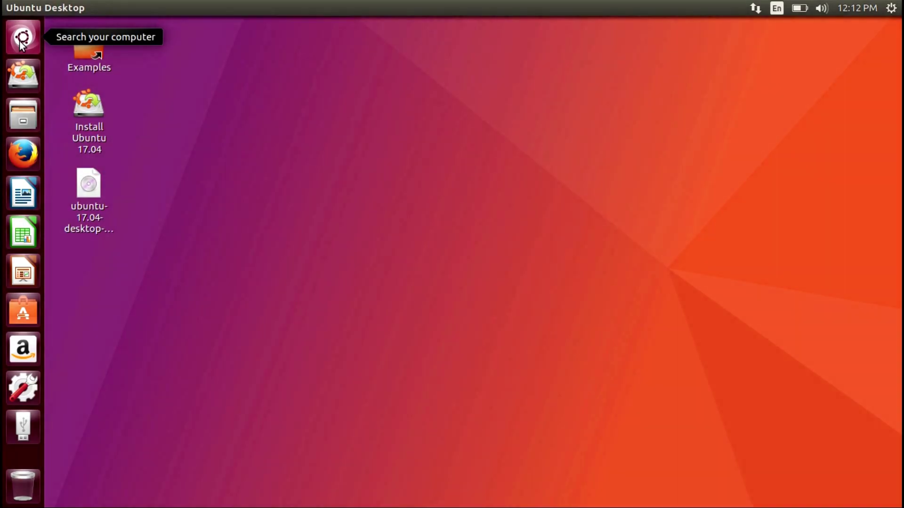
{"action": "left_click", "coordinate": [21, 42]}
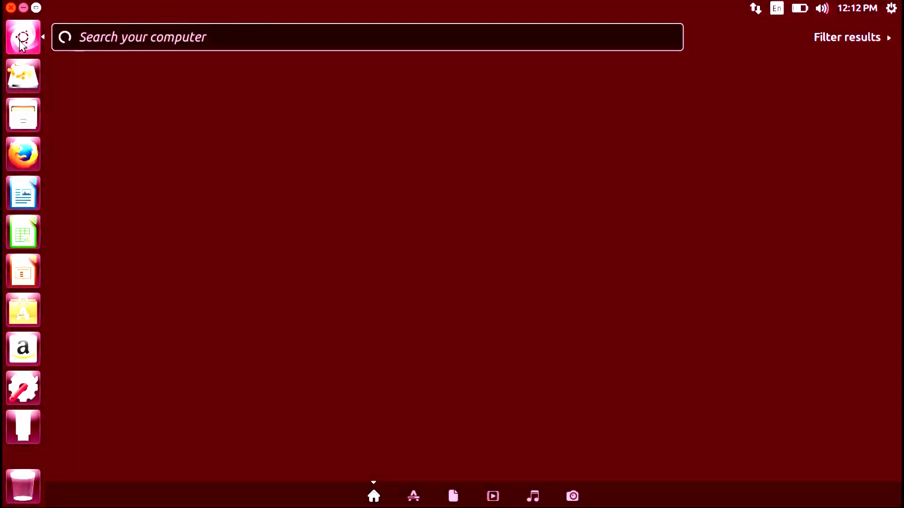
{"action": "type", "text": "gpar"}
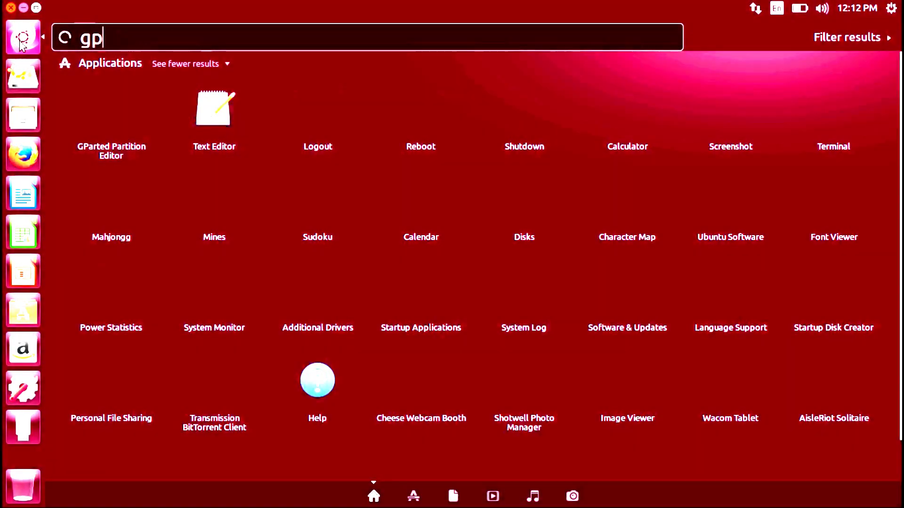
{"action": "type", "text": "ted"}
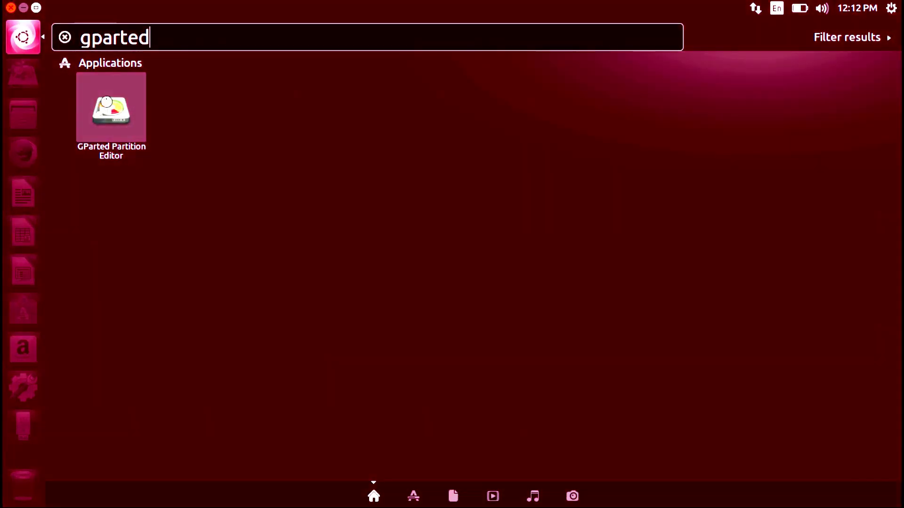
{"action": "left_click", "coordinate": [108, 105]}
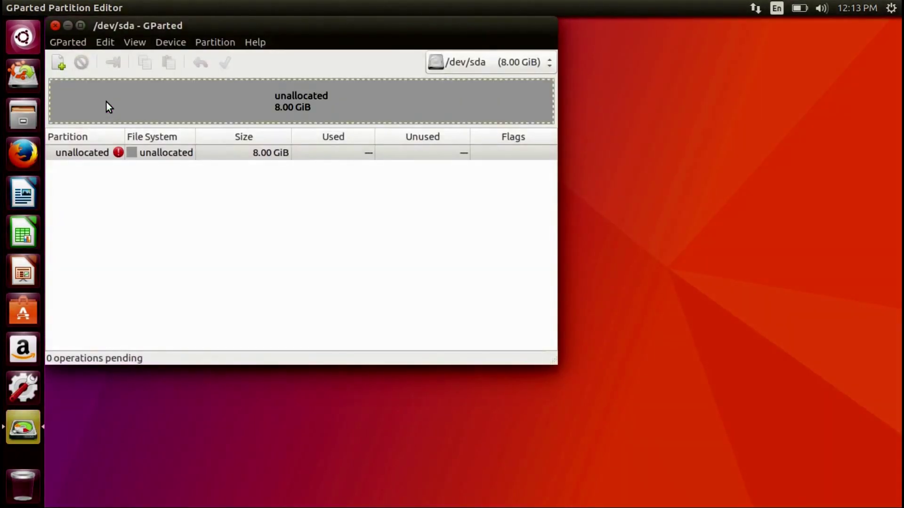
- Switch GParted to the /dev/sdb disk and unmount its /dev/sdb1 partition
{"action": "left_click", "coordinate": [468, 62]}
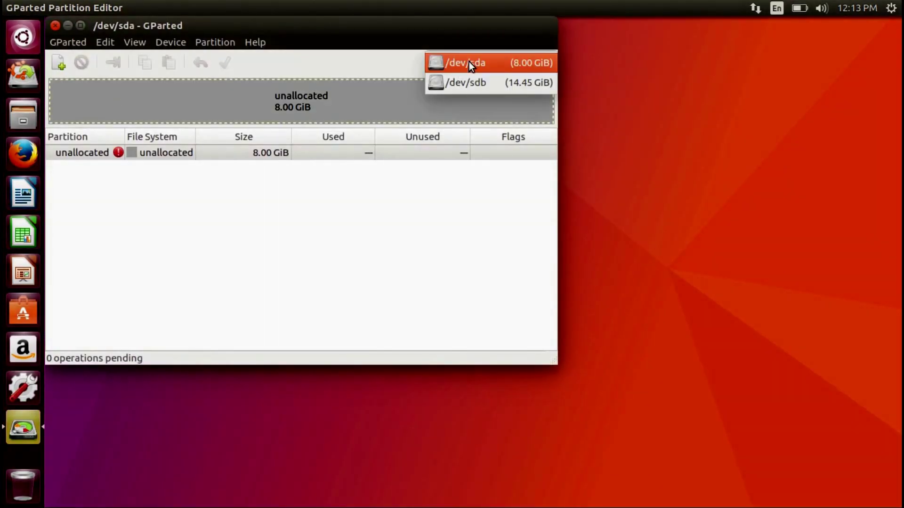
{"action": "left_click", "coordinate": [469, 86]}
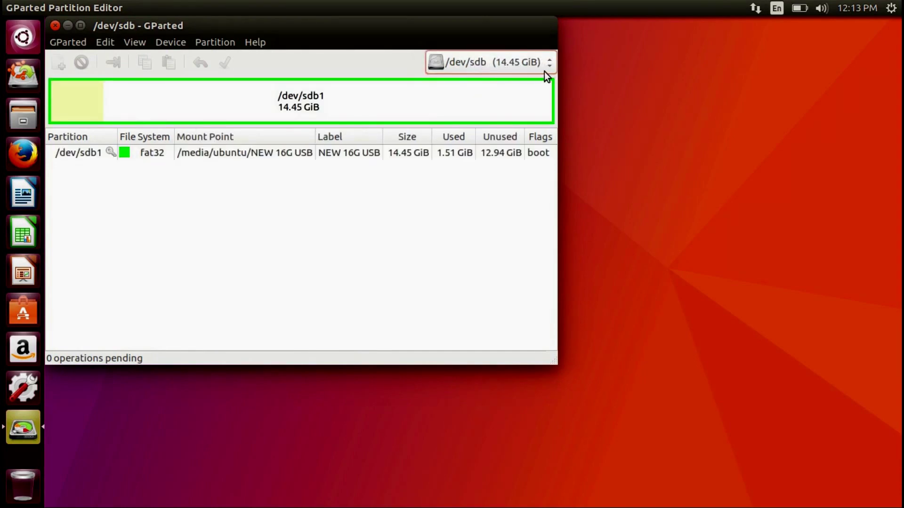
{"action": "left_click", "coordinate": [252, 155]}
{"action": "right_click", "coordinate": [253, 155]}
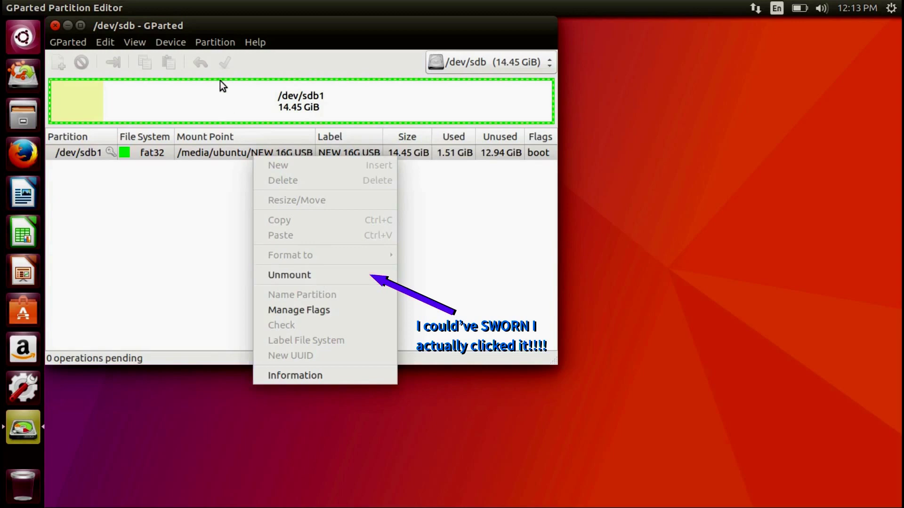
{"action": "left_click", "coordinate": [323, 279]}
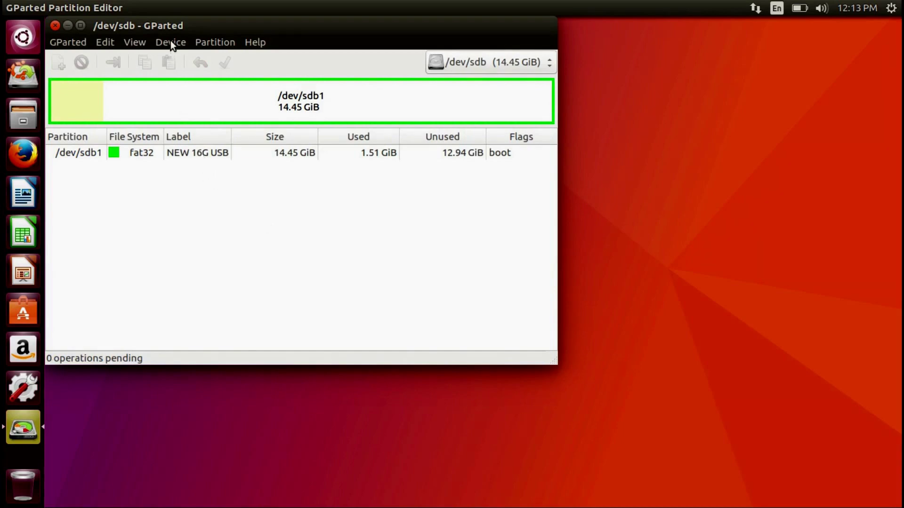
- Format /dev/sdb1 as ext4 and apply the operation
{"action": "right_click", "coordinate": [186, 151]}
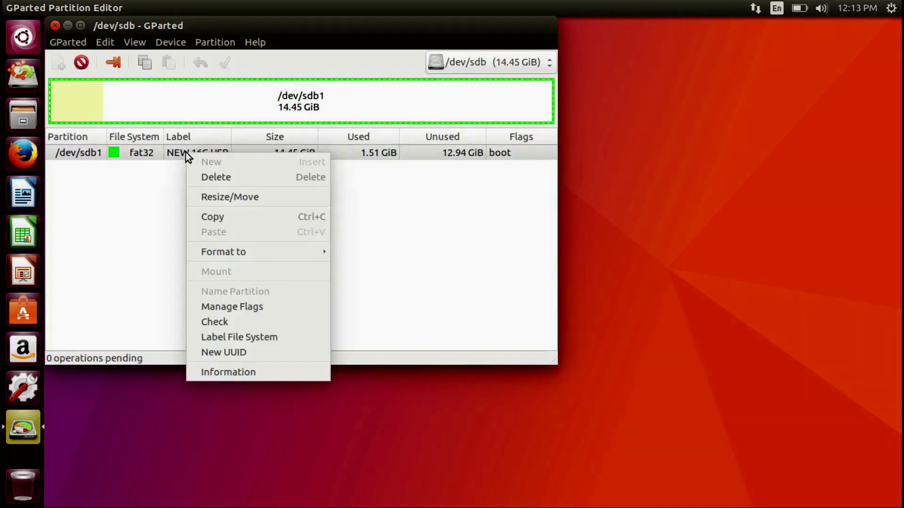
{"action": "mouse_move", "coordinate": [309, 256]}
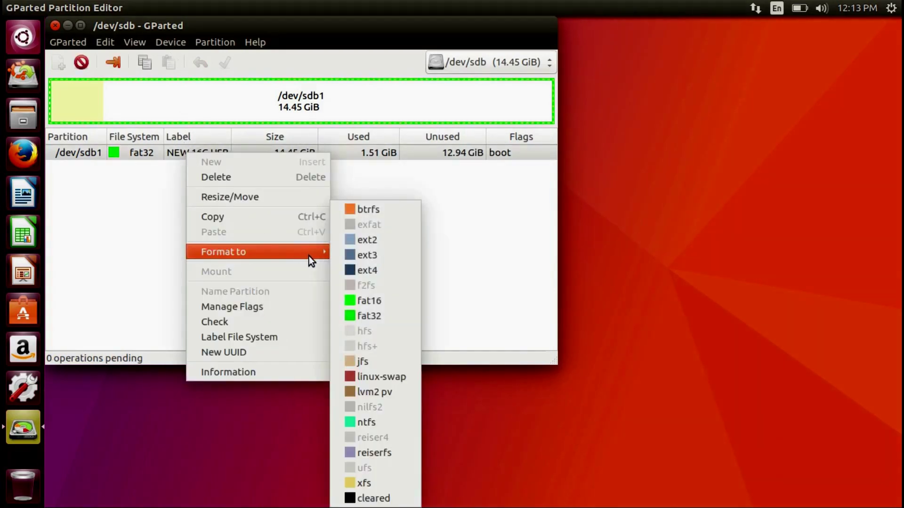
{"action": "left_click", "coordinate": [372, 269]}
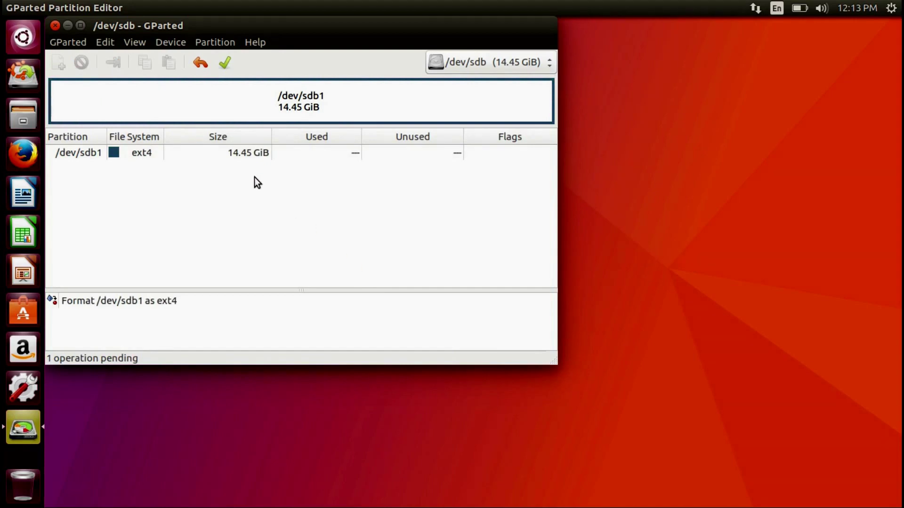
{"action": "left_click", "coordinate": [225, 65]}
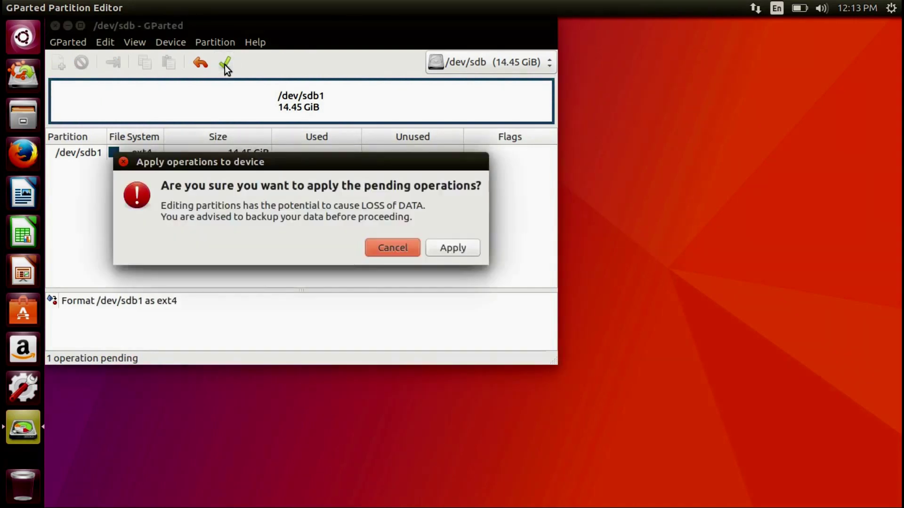
{"action": "left_click", "coordinate": [467, 256]}
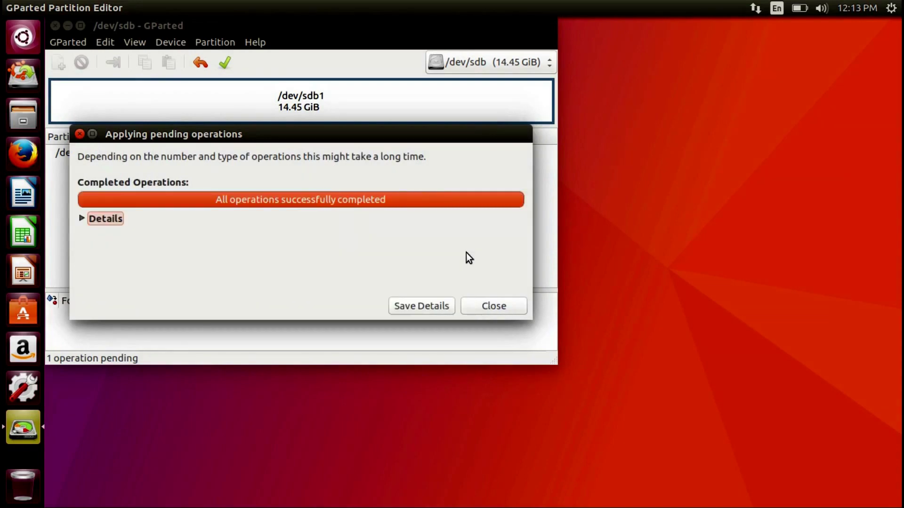
{"action": "left_click", "coordinate": [486, 314]}
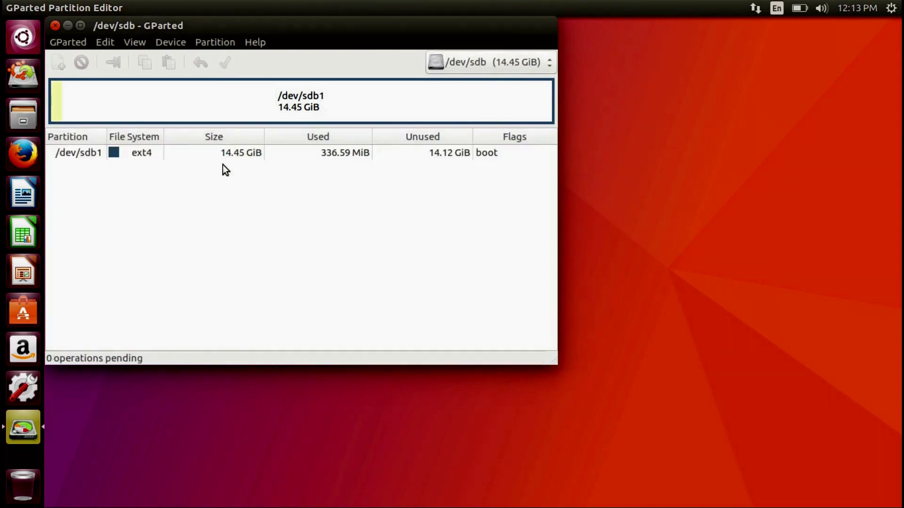
- Label /dev/sdb1 'Ubuntu 1604', apply the change, and minimize GParted
{"action": "right_click", "coordinate": [205, 154]}
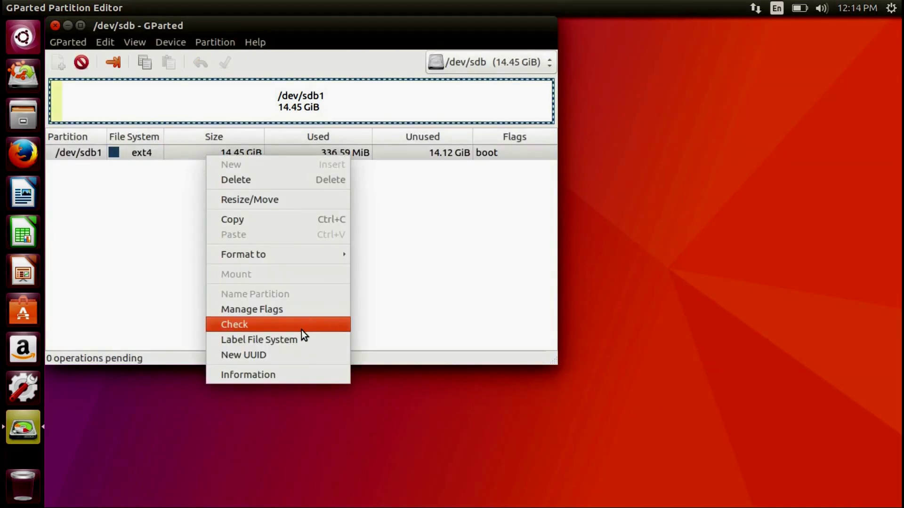
{"action": "left_click", "coordinate": [301, 347]}
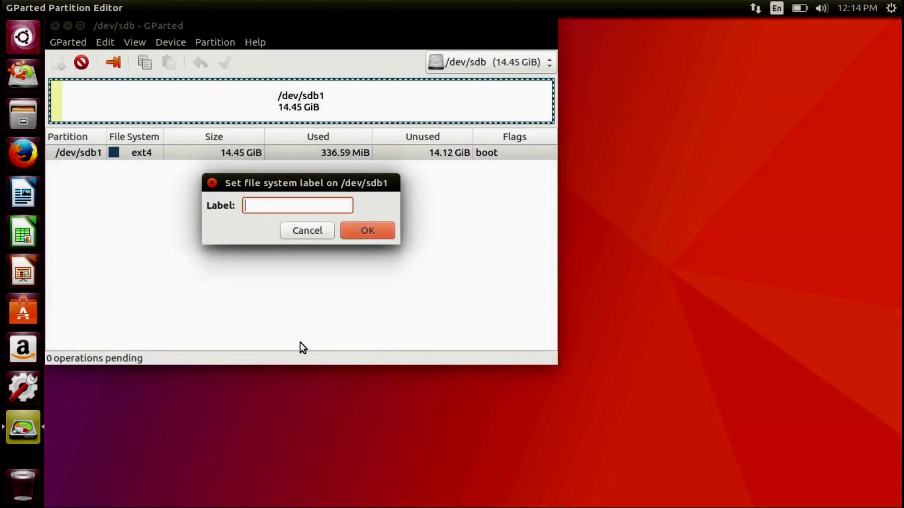
{"action": "type", "text": "Ubuntu 16"}
{"action": "type", "text": "04"}
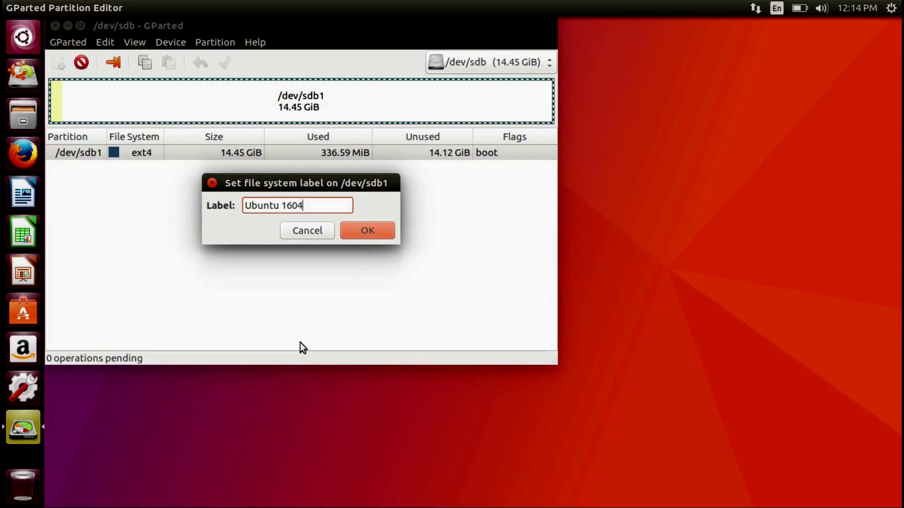
{"action": "key", "text": "Return"}
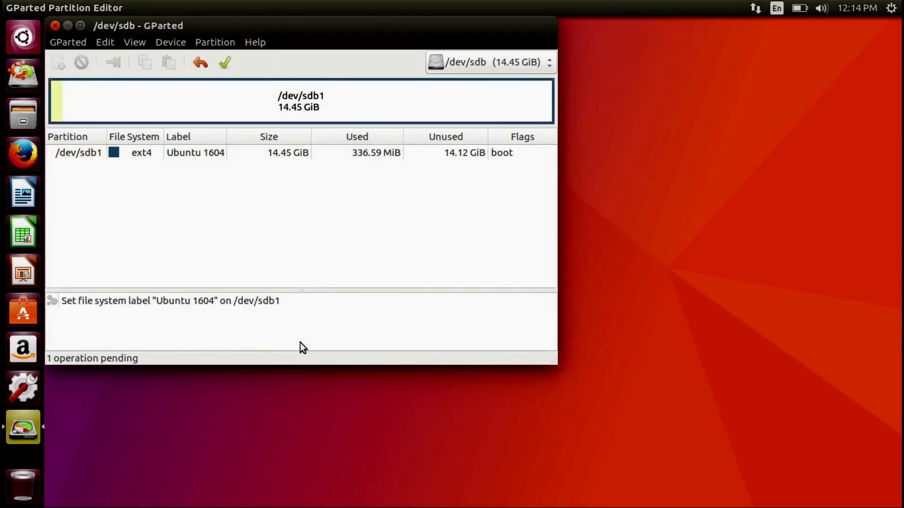
{"action": "left_click", "coordinate": [228, 64]}
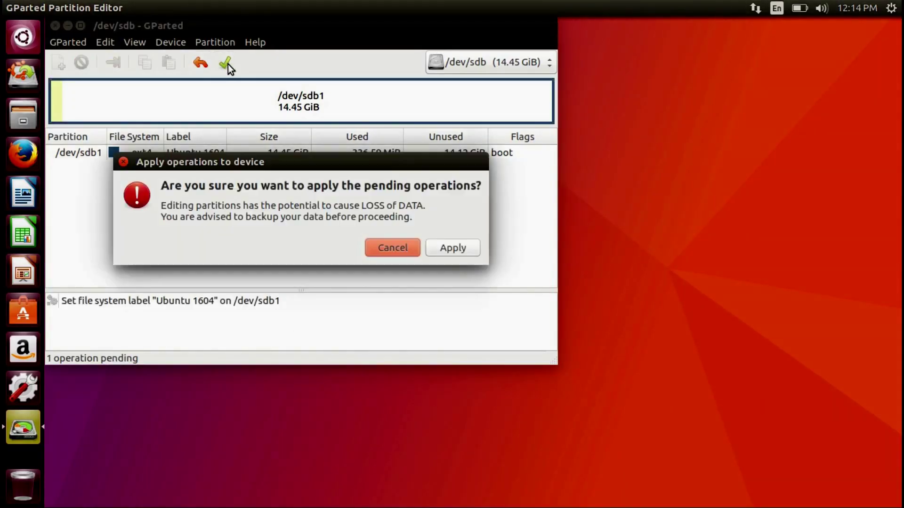
{"action": "left_click", "coordinate": [461, 246]}
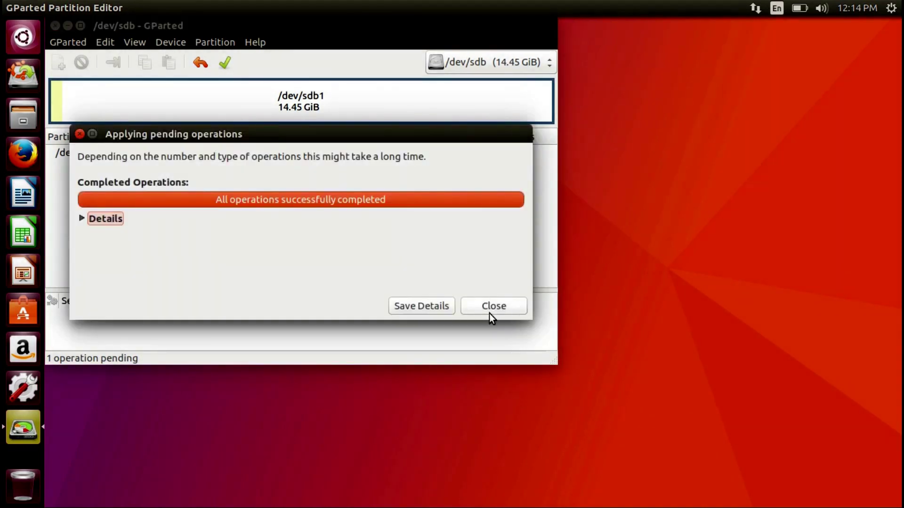
{"action": "left_click", "coordinate": [489, 308]}
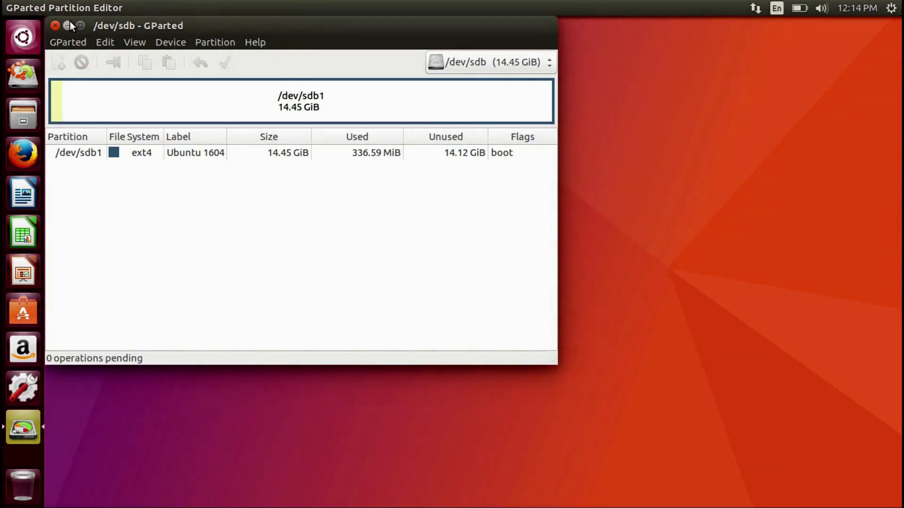
{"action": "left_click", "coordinate": [66, 21]}
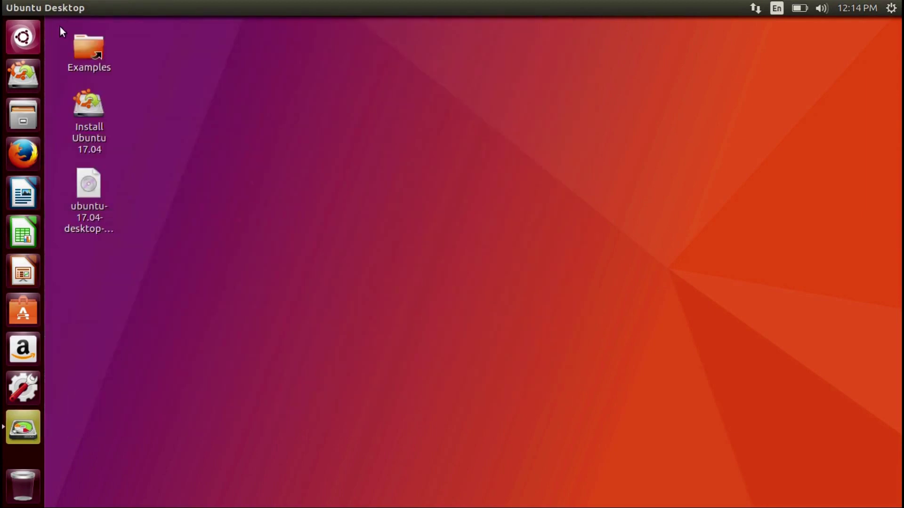
- Launch Terminal from the Dash and maximize its window
{"action": "left_click", "coordinate": [22, 38]}
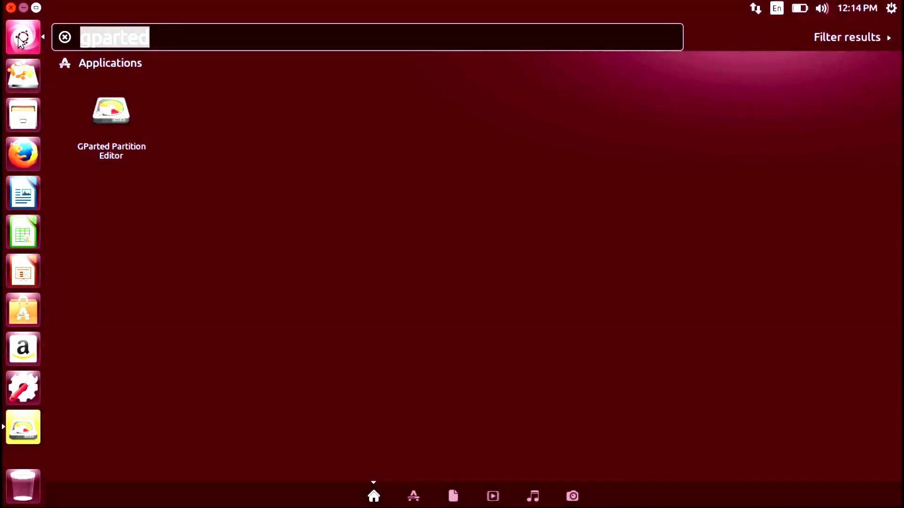
{"action": "type", "text": "termina"}
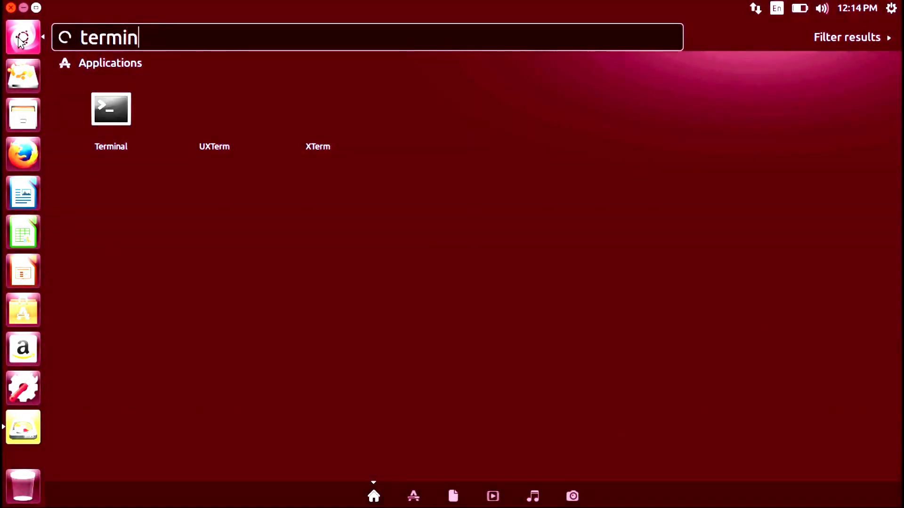
{"action": "type", "text": "l"}
{"action": "key", "text": "Return"}
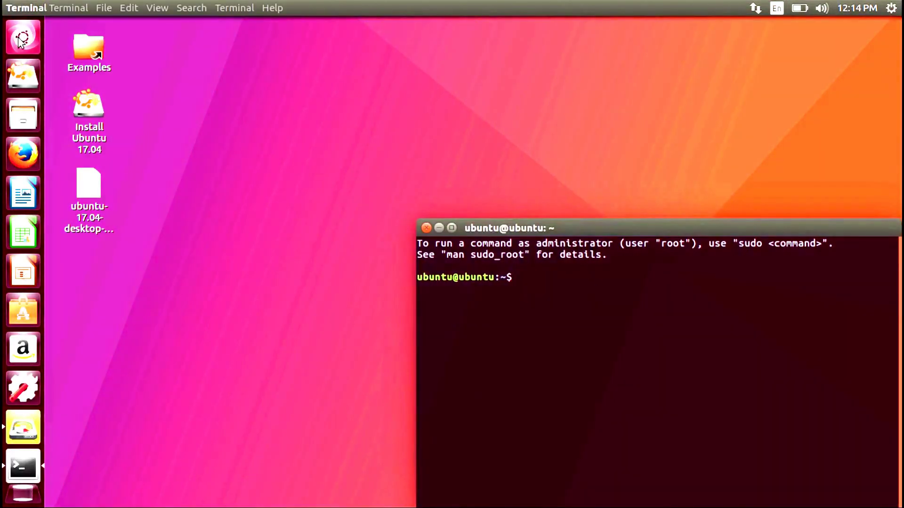
{"action": "left_click", "coordinate": [454, 227]}
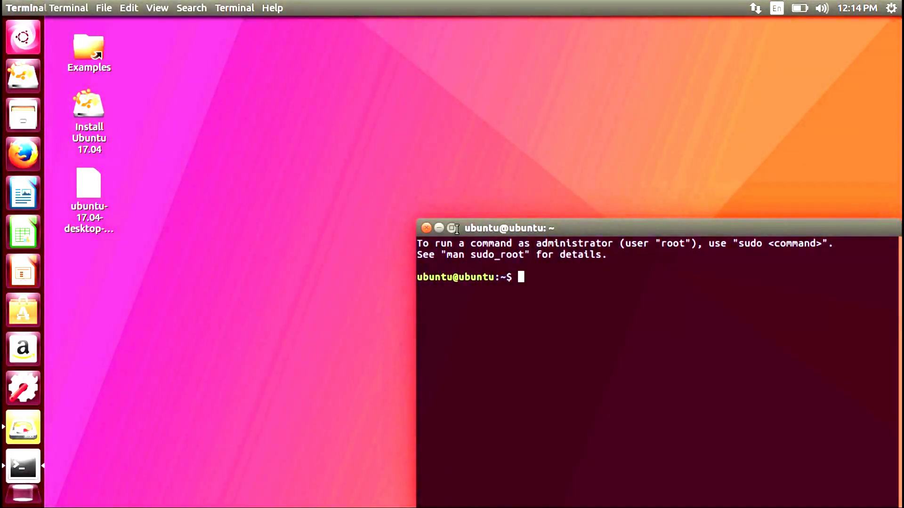
- Add the ppa:mkusb/ppa repository and refresh package lists with sudo apt update
{"action": "type", "text": "sudo apt-add-repository"}
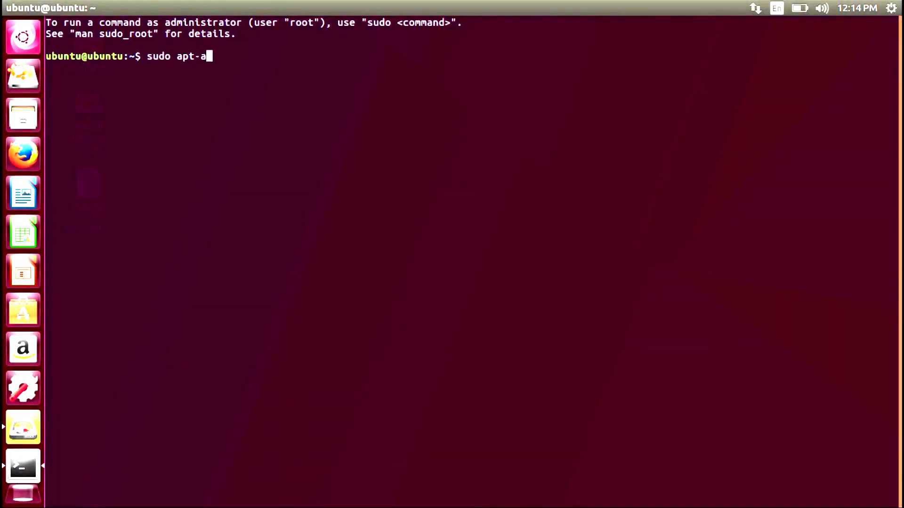
{"action": "type", "text": " ppa:mkusb/ppa"}
{"action": "key", "text": "Return"}
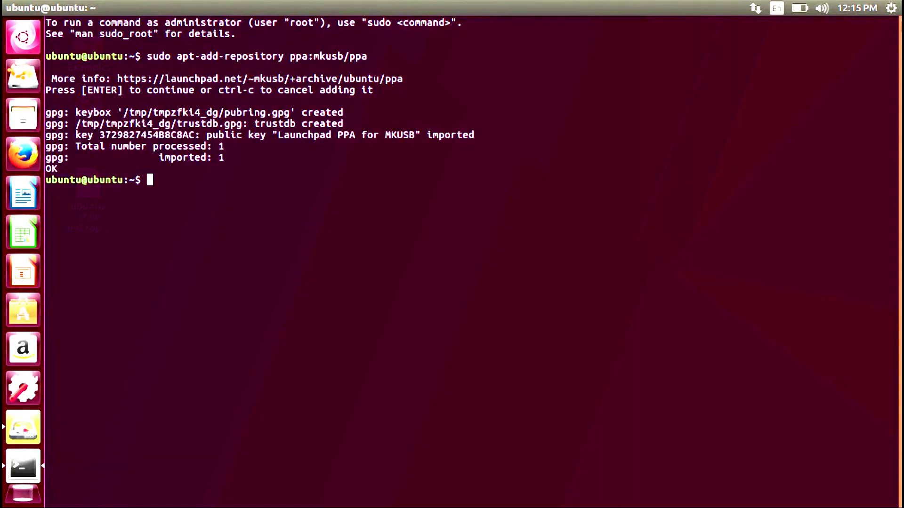
{"action": "type", "text": "sudo apt update"}
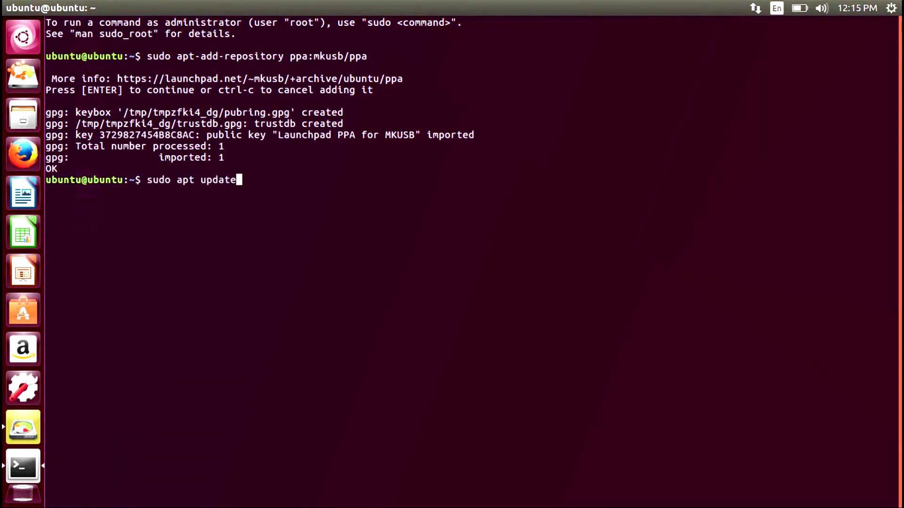
{"action": "key", "text": "Return"}
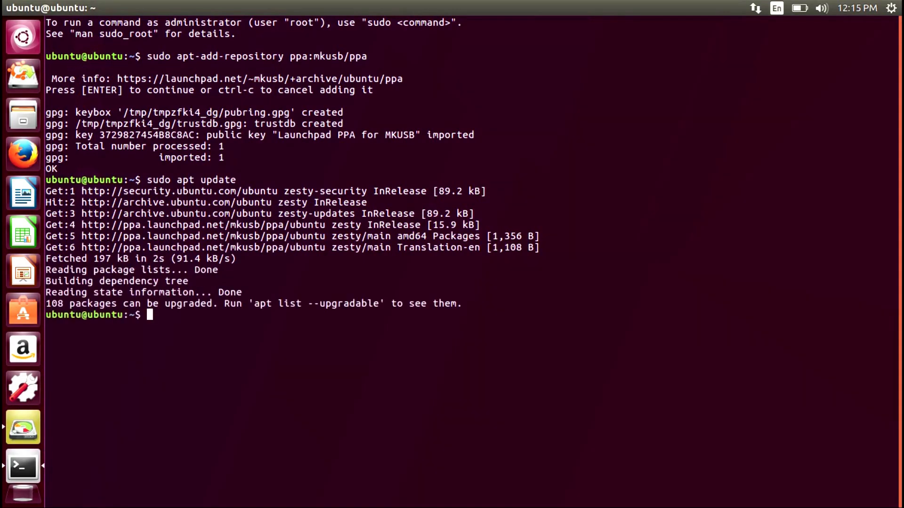
- Install mkusb with sudo apt install mkusb, confirming with y
{"action": "type", "text": "sudo apt install mkusb"}
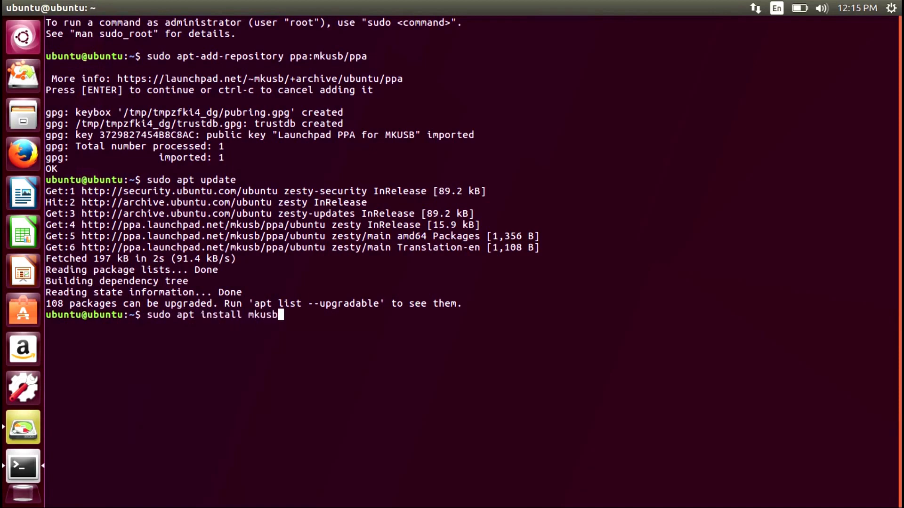
{"action": "key", "text": "Return"}
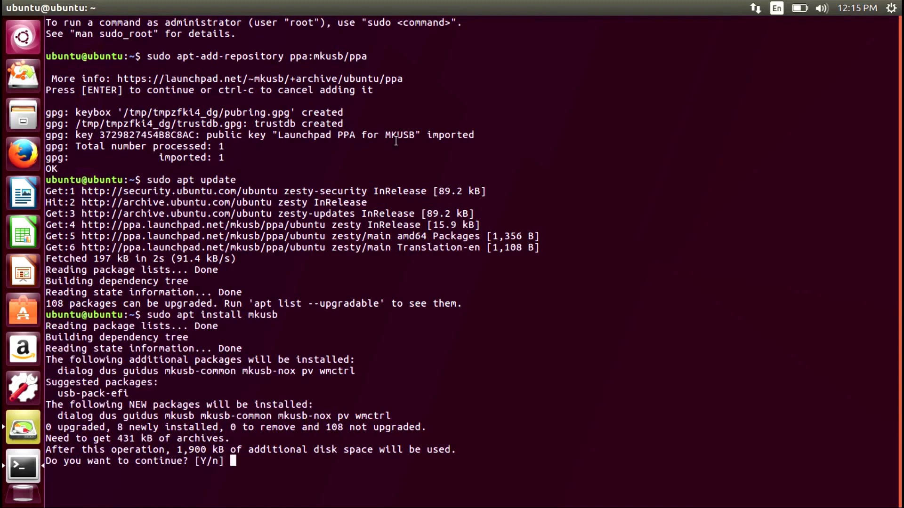
{"action": "type", "text": "y"}
{"action": "key", "text": "Return"}
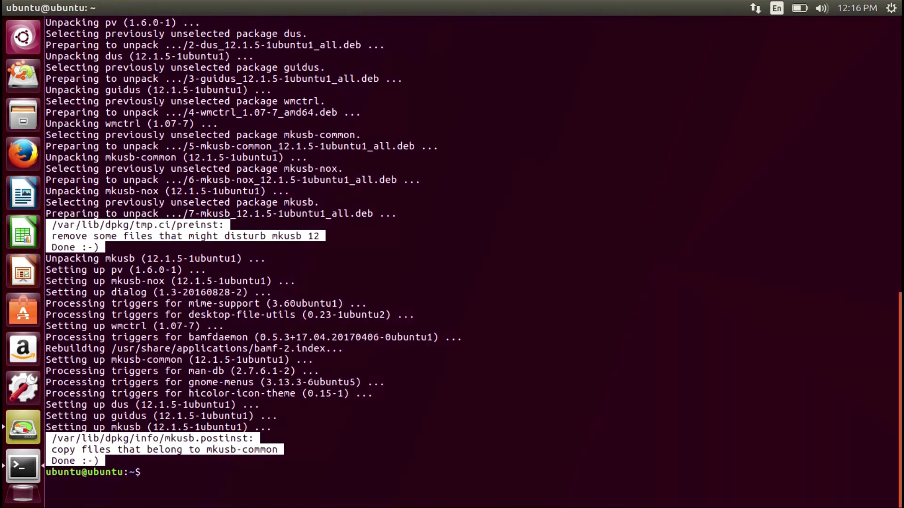
- Run mkusb and select its dus version by entering d
{"action": "type", "text": "mkusb"}
{"action": "key", "text": "Return"}
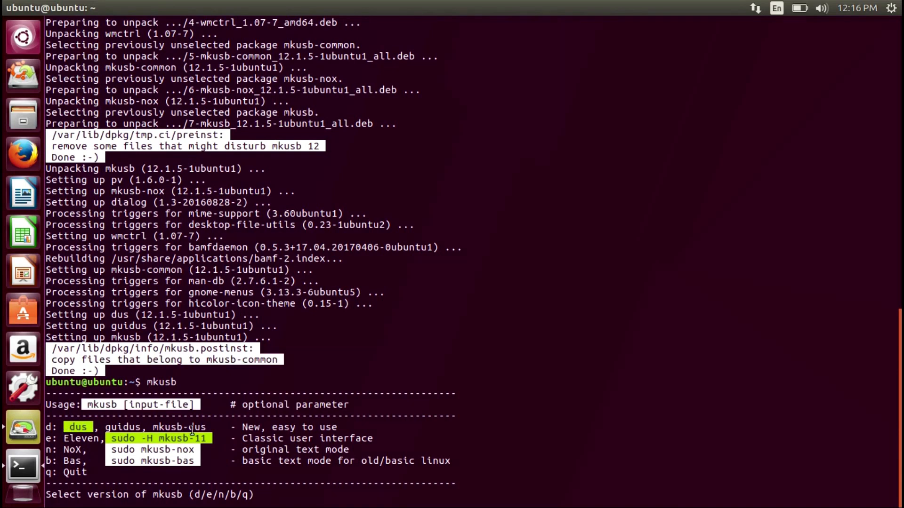
{"action": "type", "text": "d"}
{"action": "key", "text": "Return"}
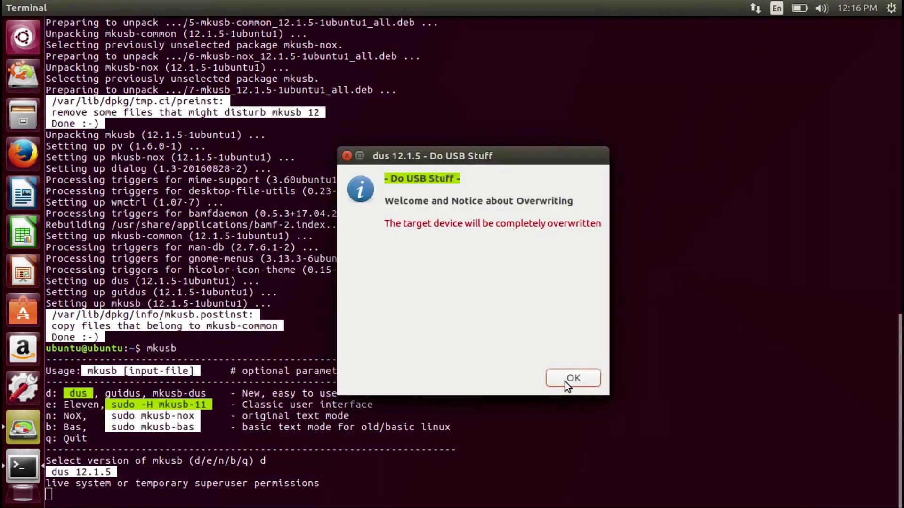
- Acknowledge the overwrite warning, choose Install (make a boot device), then the persistent live option
{"action": "left_click", "coordinate": [568, 380]}
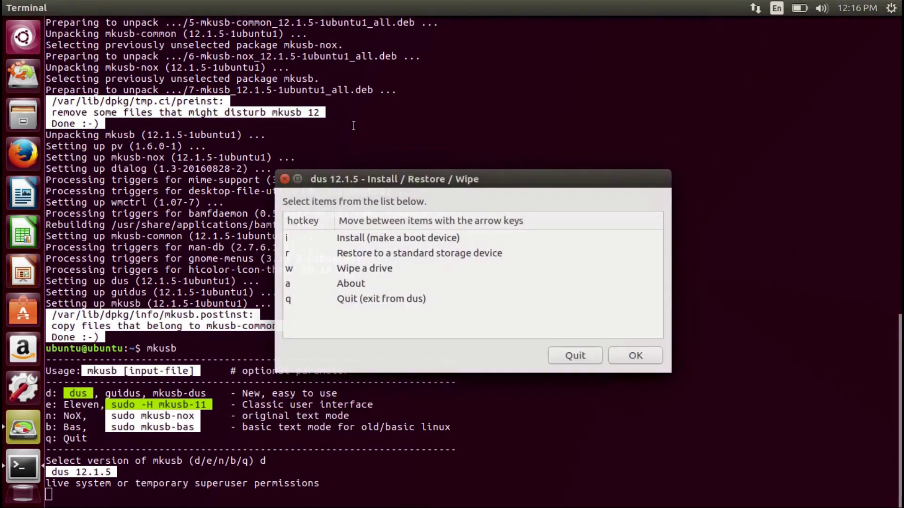
{"action": "left_click", "coordinate": [495, 293]}
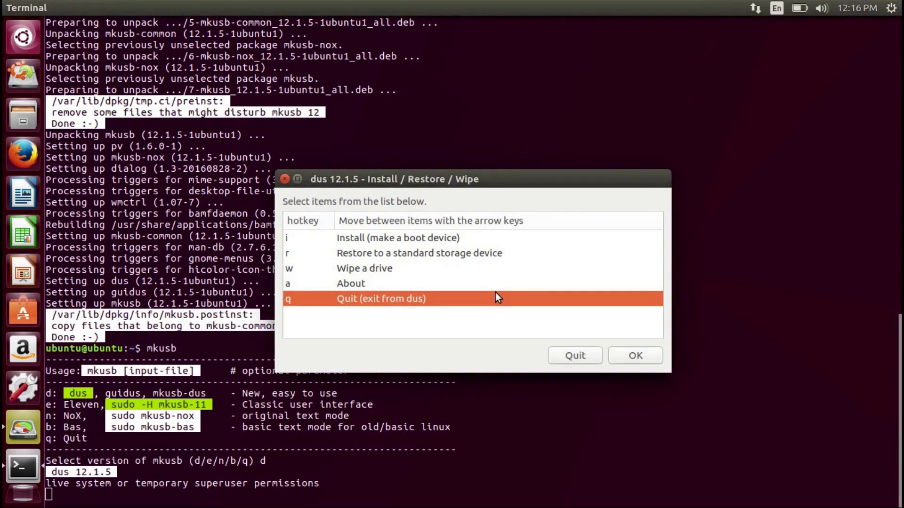
{"action": "left_click", "coordinate": [418, 237]}
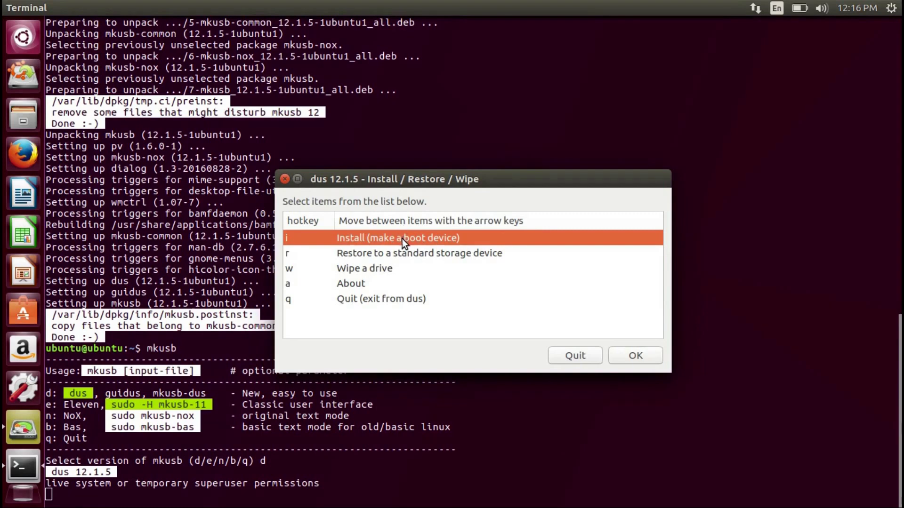
{"action": "double_click", "coordinate": [402, 239]}
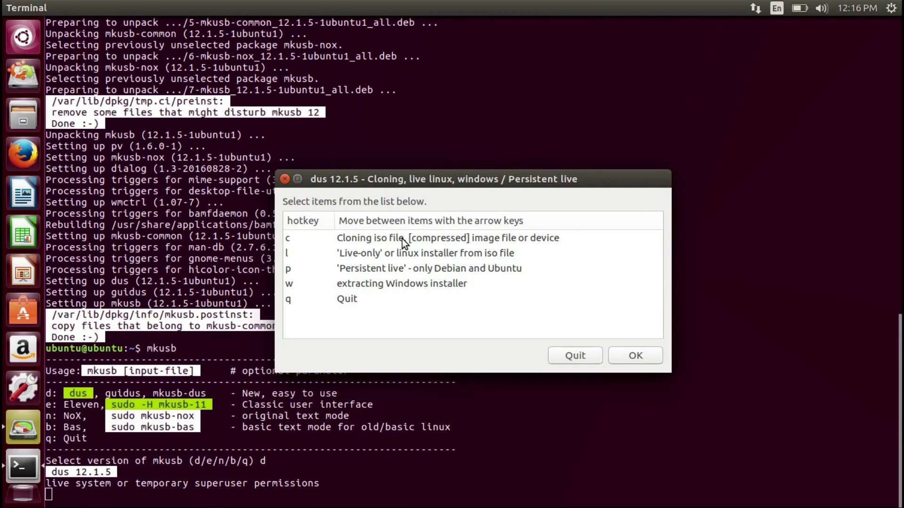
{"action": "double_click", "coordinate": [400, 267]}
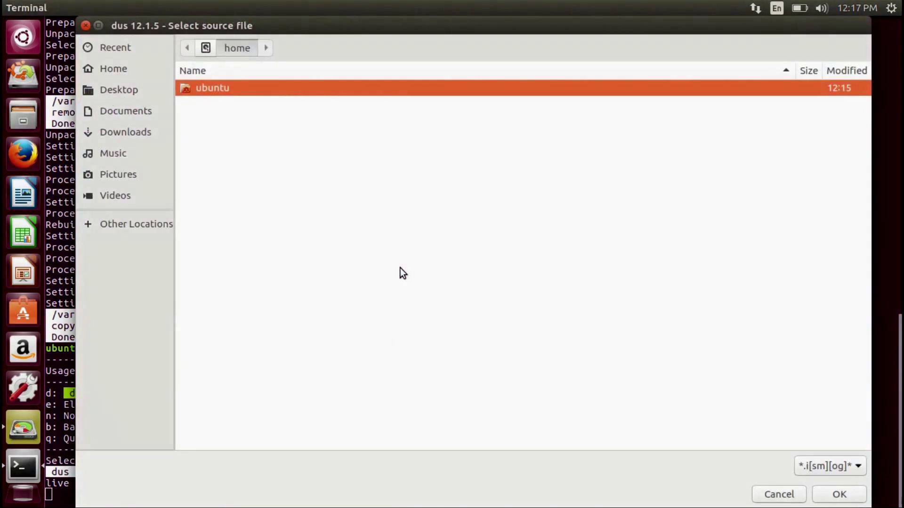
- Select ubuntu-17.04-desktop-amd64.iso in the Desktop folder as mkusb's source
{"action": "left_click", "coordinate": [126, 92]}
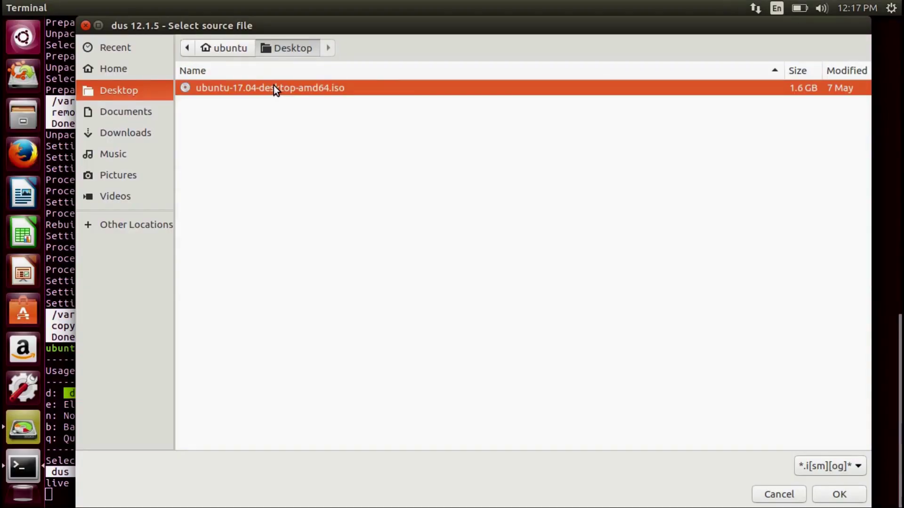
{"action": "double_click", "coordinate": [274, 87]}
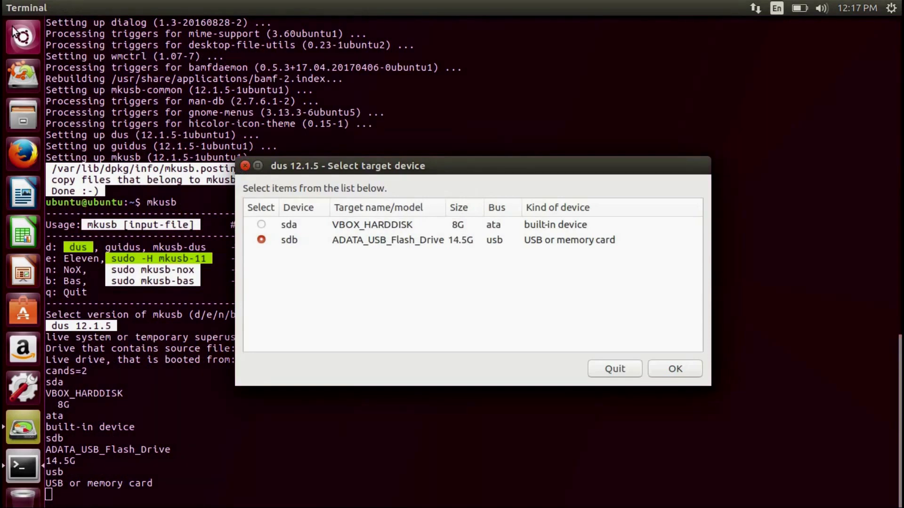
- Check /dev/sdb in GParted, then confirm the 14.5G ADATA drive sdb as mkusb's target
{"action": "left_click", "coordinate": [174, 8]}
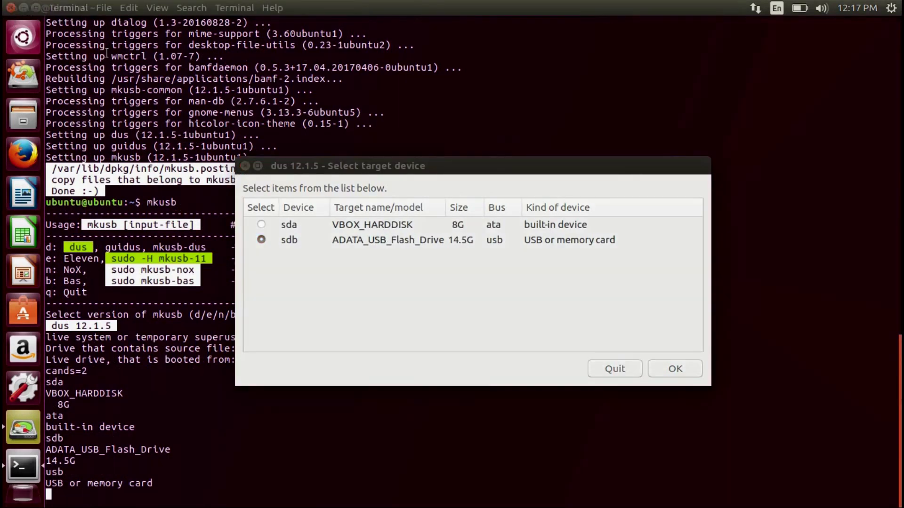
{"action": "left_click", "coordinate": [30, 8]}
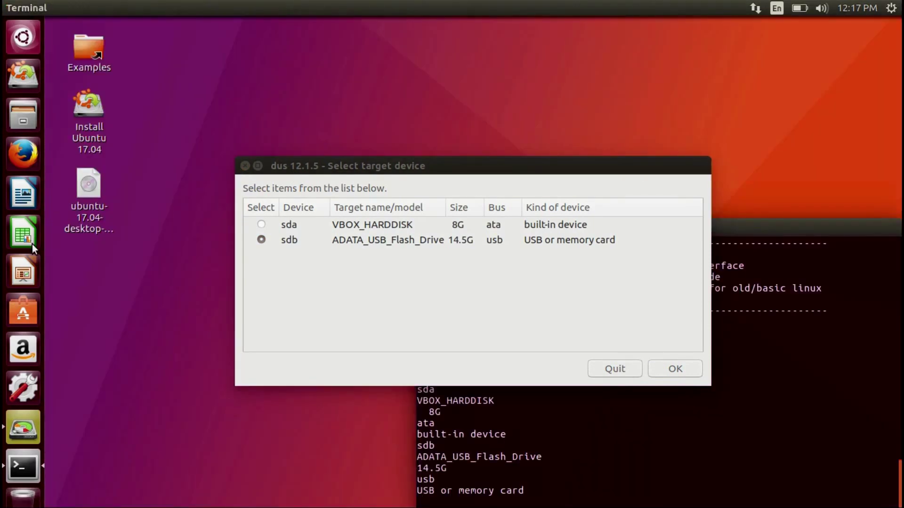
{"action": "left_click", "coordinate": [30, 428]}
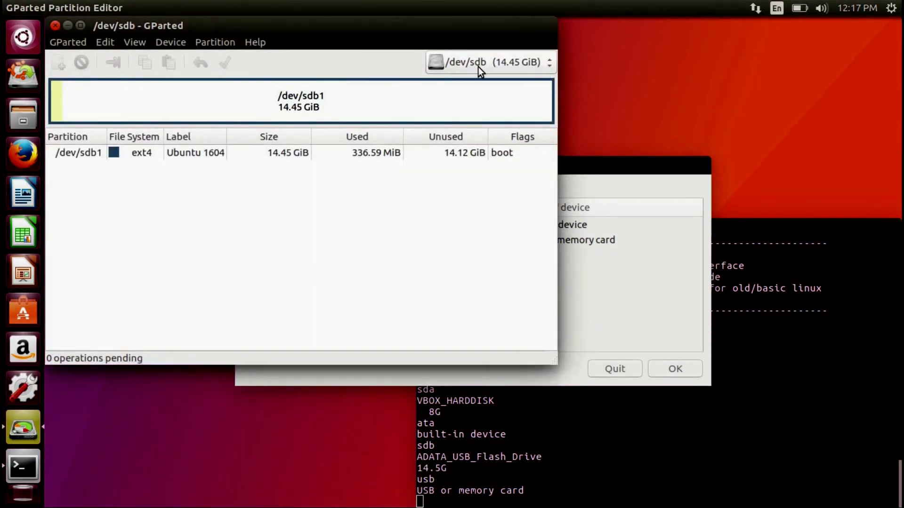
{"action": "left_click", "coordinate": [68, 25]}
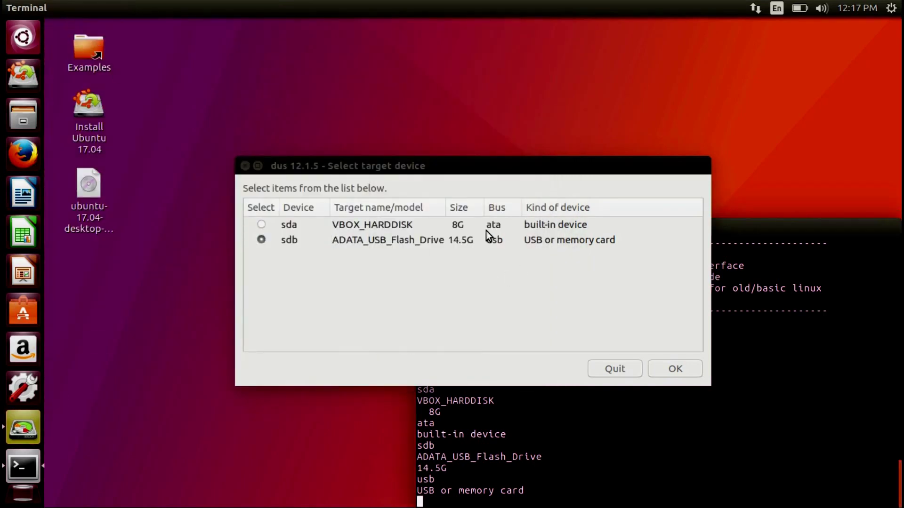
{"action": "left_click", "coordinate": [503, 266]}
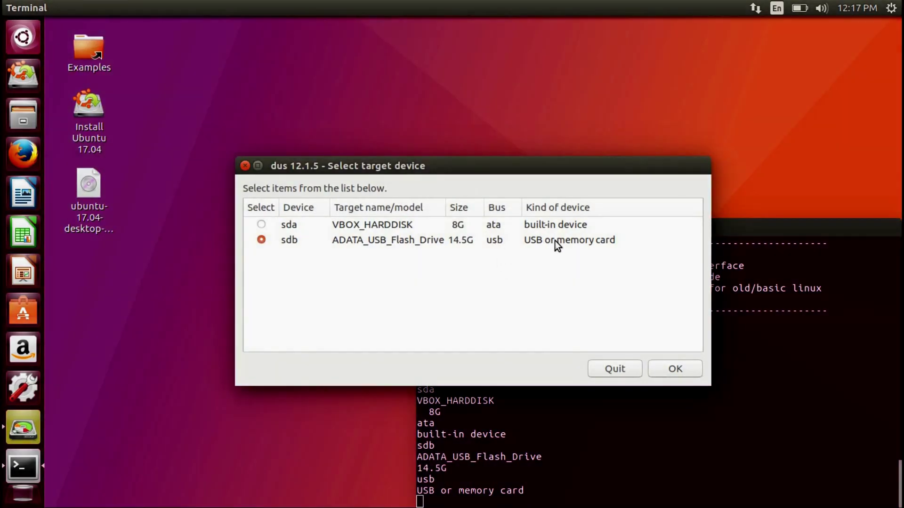
{"action": "left_click", "coordinate": [674, 369]}
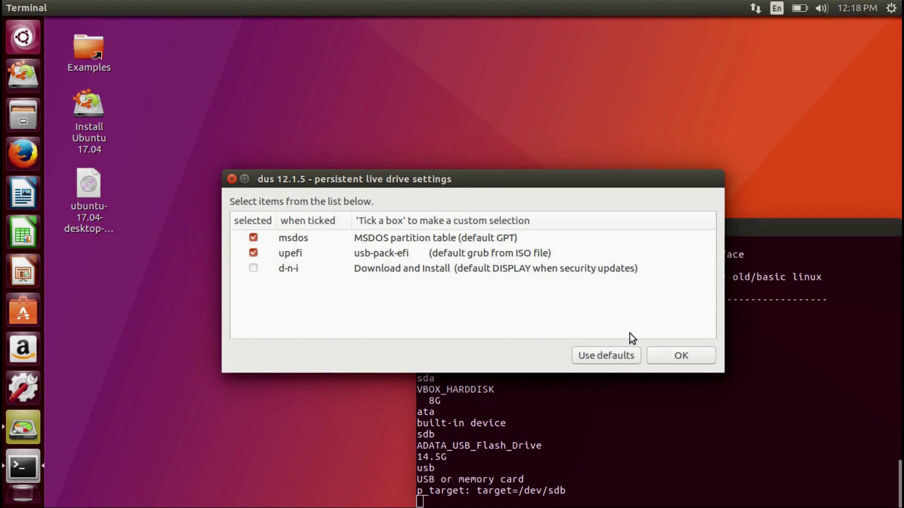
- Accept the msdos and upefi settings and raise persistence from 50 to 94 percent
{"action": "left_click", "coordinate": [669, 355]}
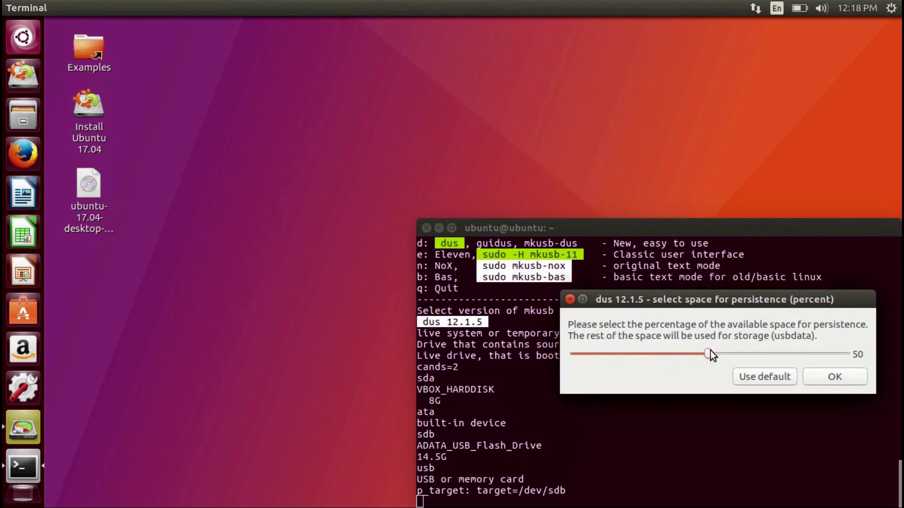
{"action": "left_click_drag", "start_coordinate": [710, 354], "coordinate": [832, 358]}
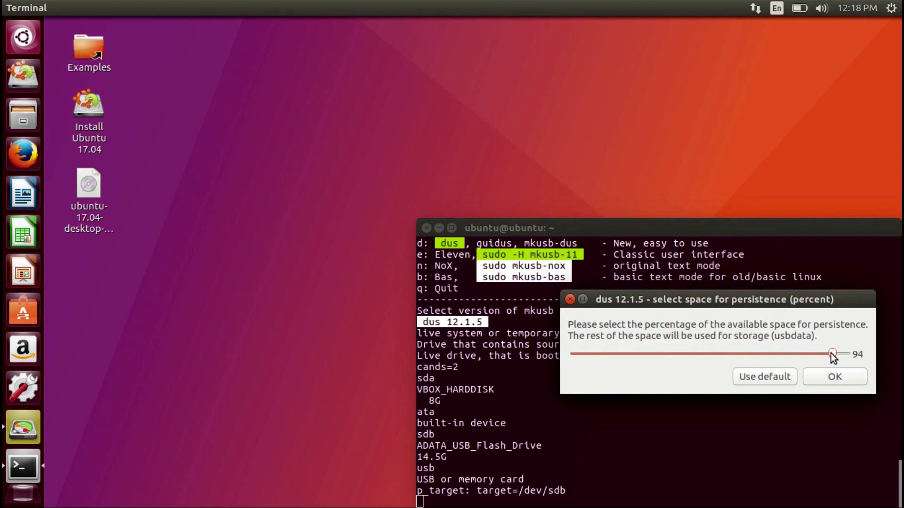
{"action": "left_click", "coordinate": [834, 380]}
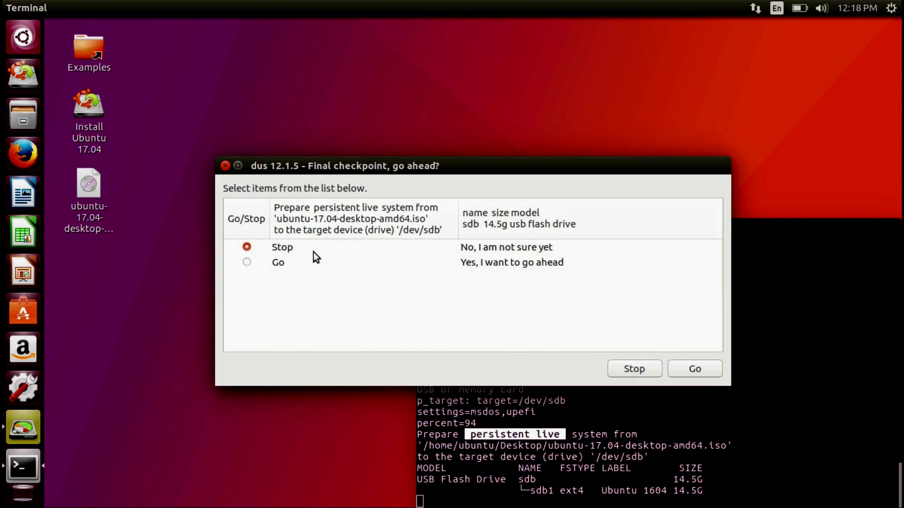
- Choose Go to write /dev/sdb, install usb-pack-efi, and skip apt-get update/upgrade
{"action": "left_click", "coordinate": [247, 262]}
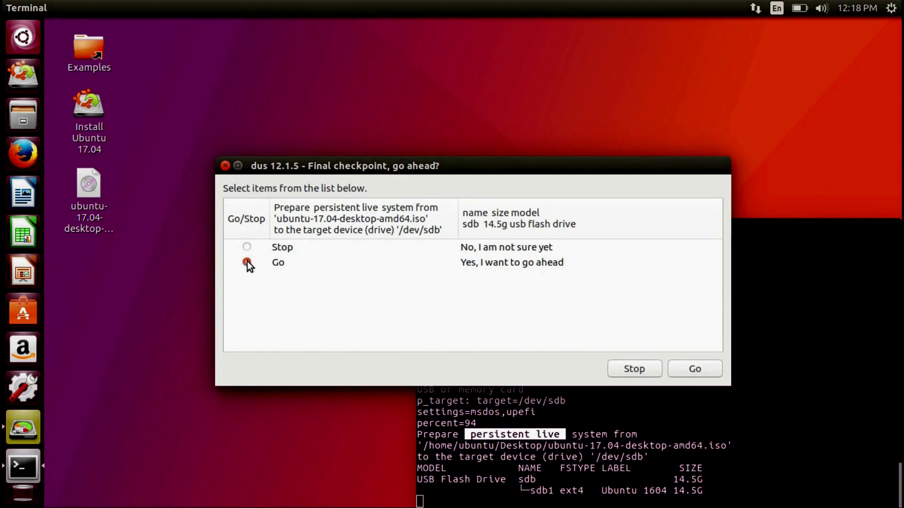
{"action": "left_click", "coordinate": [695, 370]}
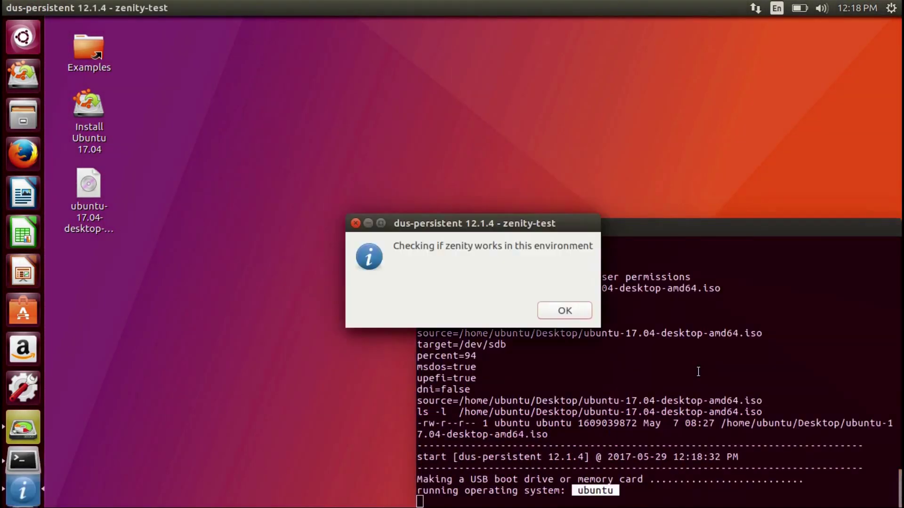
{"action": "left_click", "coordinate": [567, 309]}
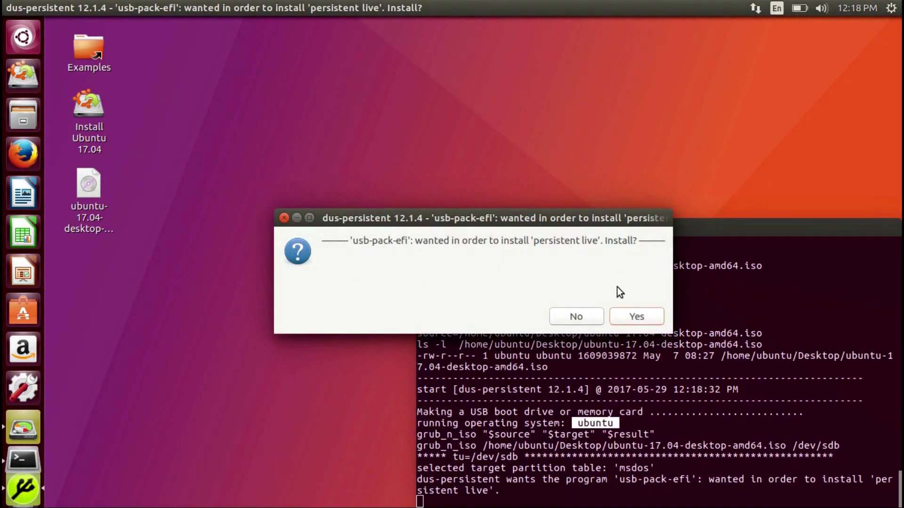
{"action": "left_click", "coordinate": [635, 320]}
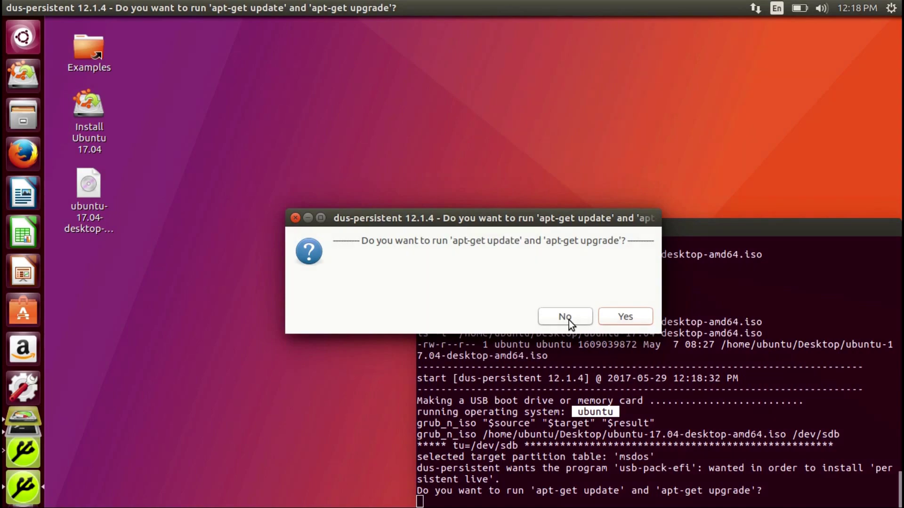
{"action": "left_click", "coordinate": [564, 317]}
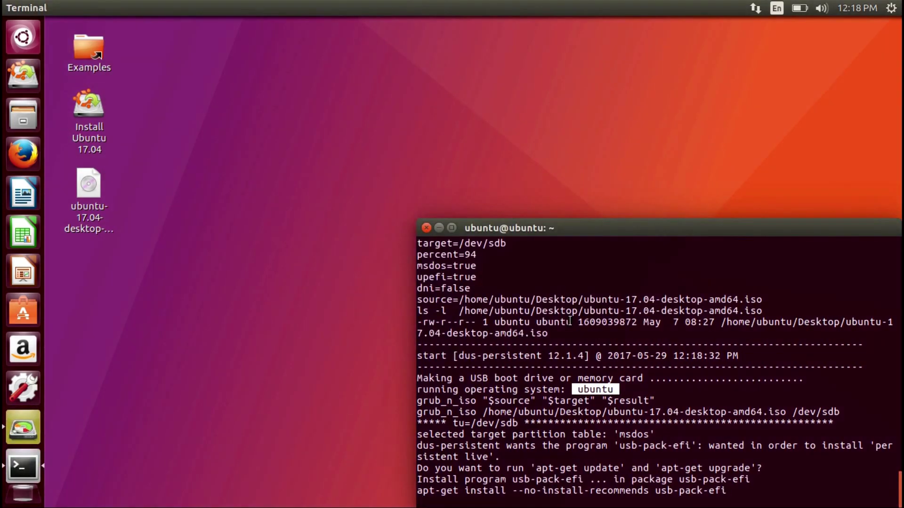
{"action": "double_click", "coordinate": [450, 232]}
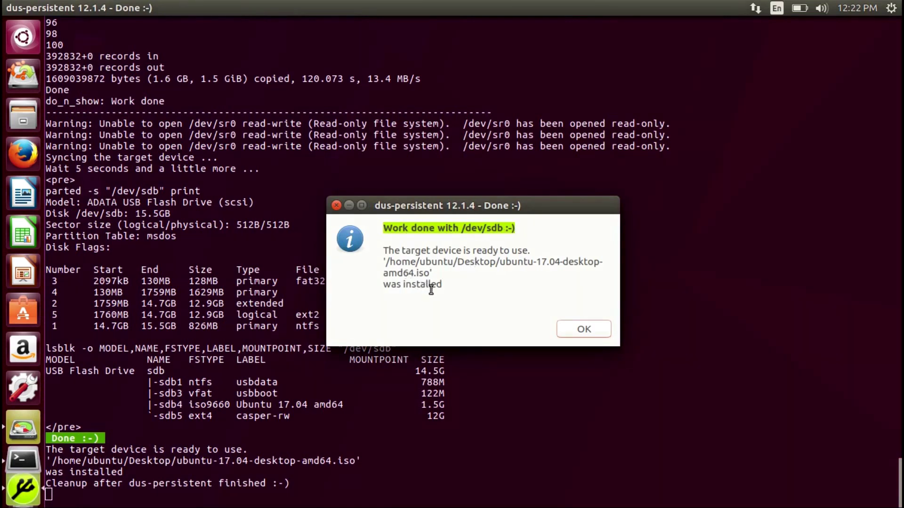
- Dismiss the Done notice and quit the Cloning and Install/Restore/Wipe menus
{"action": "left_click", "coordinate": [589, 330]}
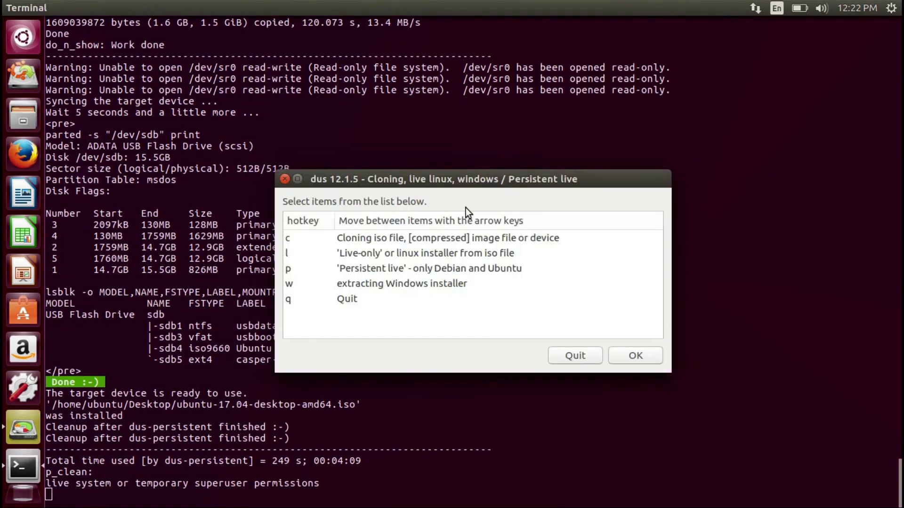
{"action": "left_click", "coordinate": [284, 179]}
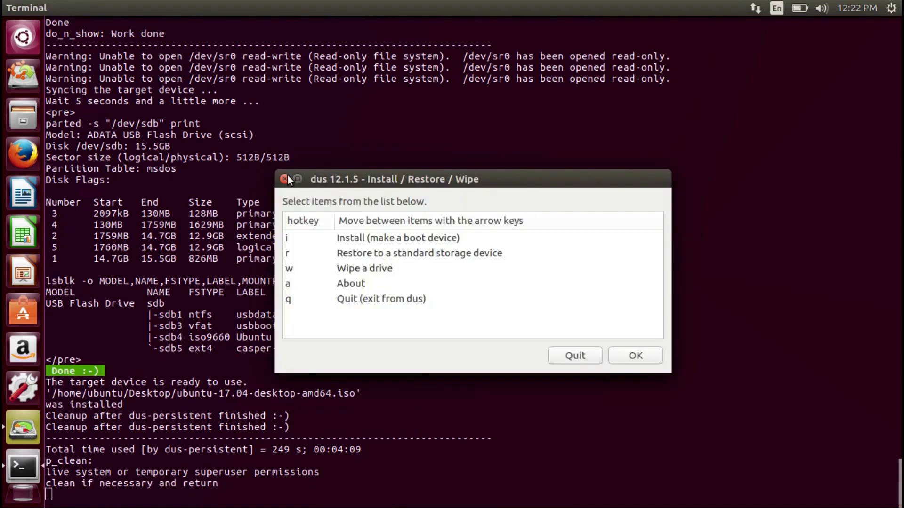
{"action": "left_click", "coordinate": [286, 180]}
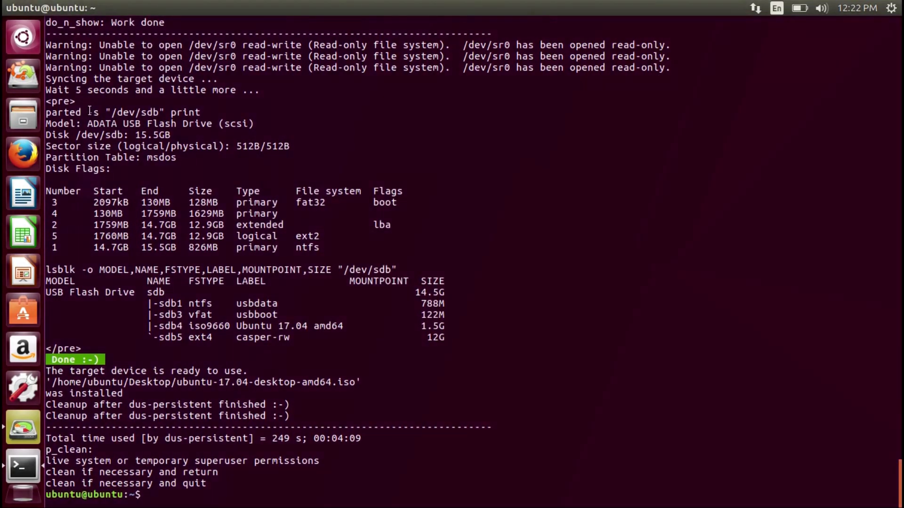
{"action": "mouse_move", "coordinate": [12, 7]}
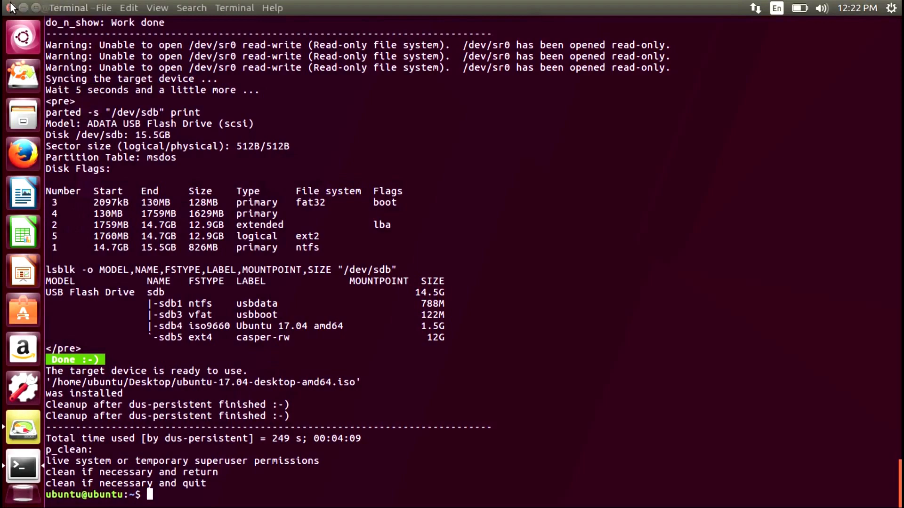
- Close the terminal and shut down the computer from the gear menu
{"action": "left_click", "coordinate": [10, 7]}
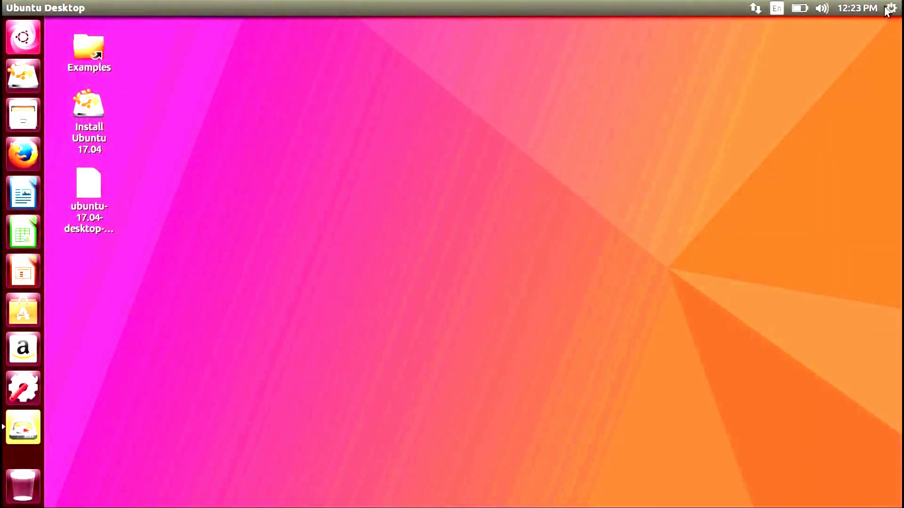
{"action": "left_click", "coordinate": [890, 9]}
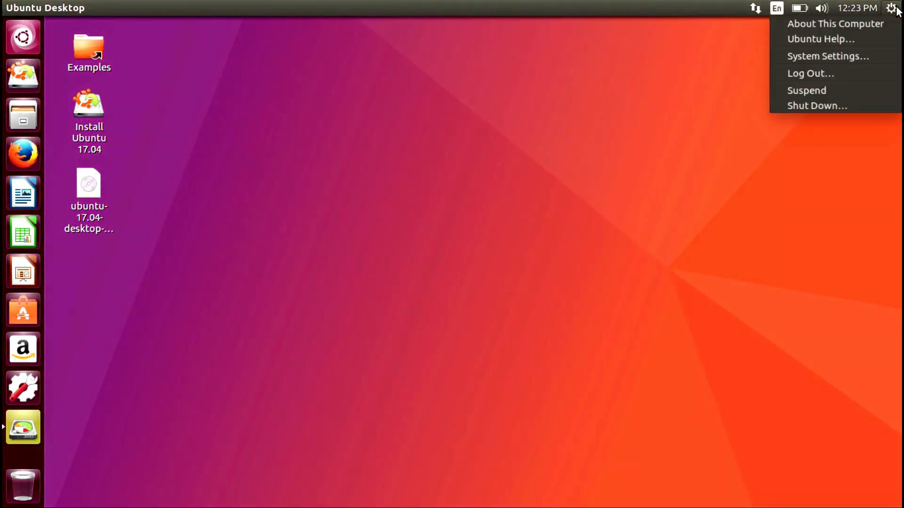
{"action": "left_click", "coordinate": [822, 108]}
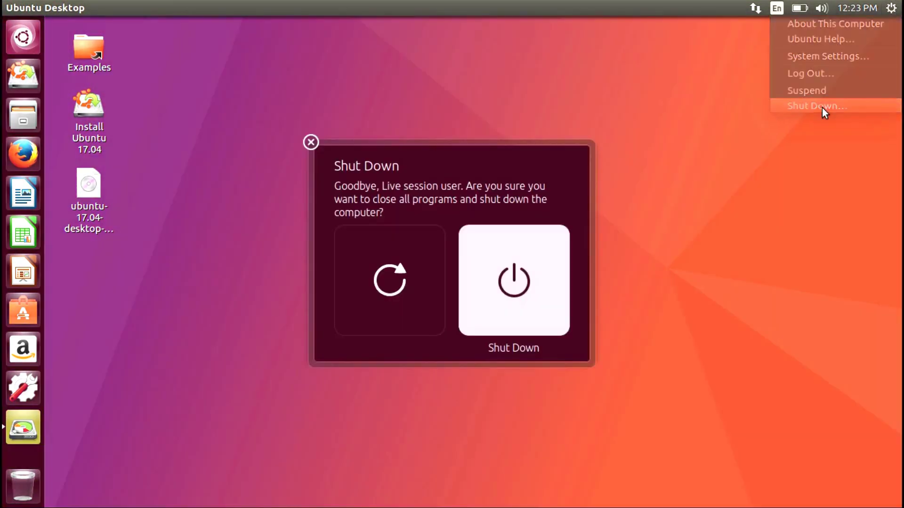
{"action": "left_click", "coordinate": [392, 282]}
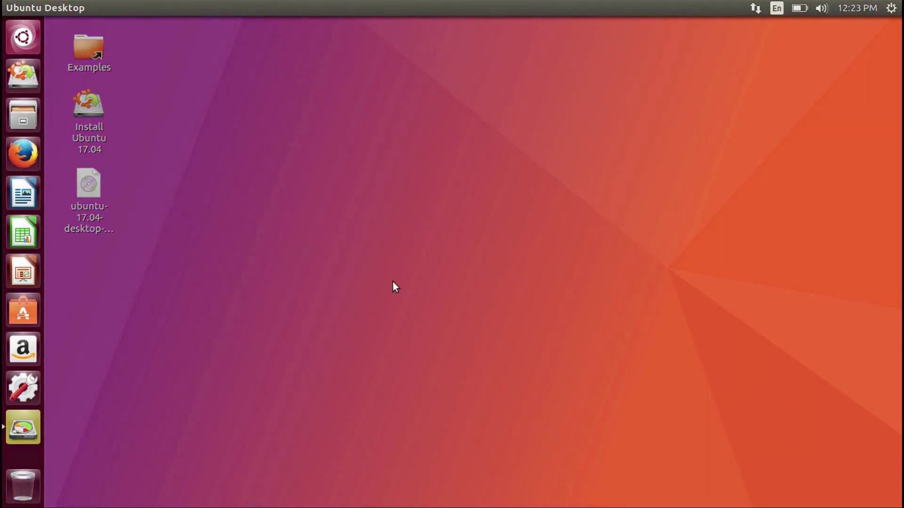